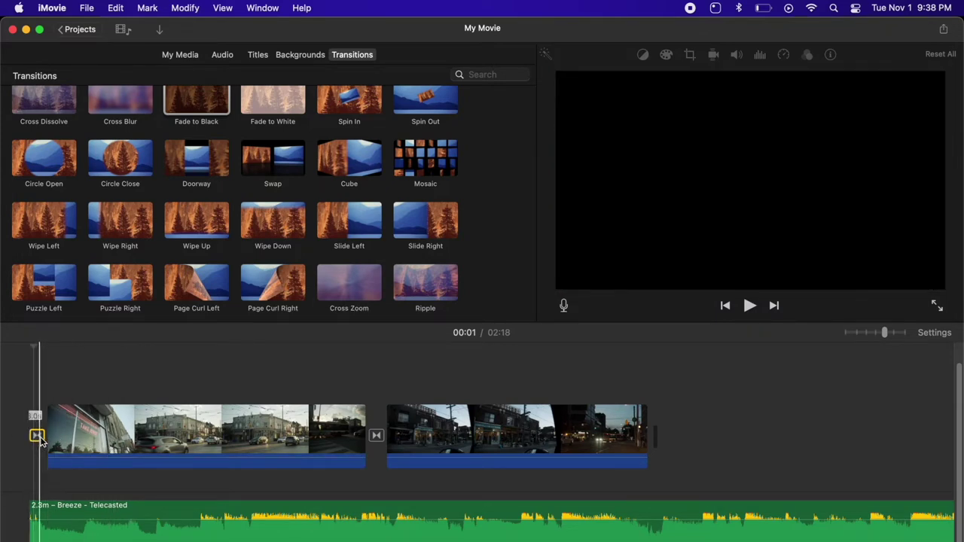
- Delete the transition at the start of the movie and bring up the Backgrounds browser
key(Delete)
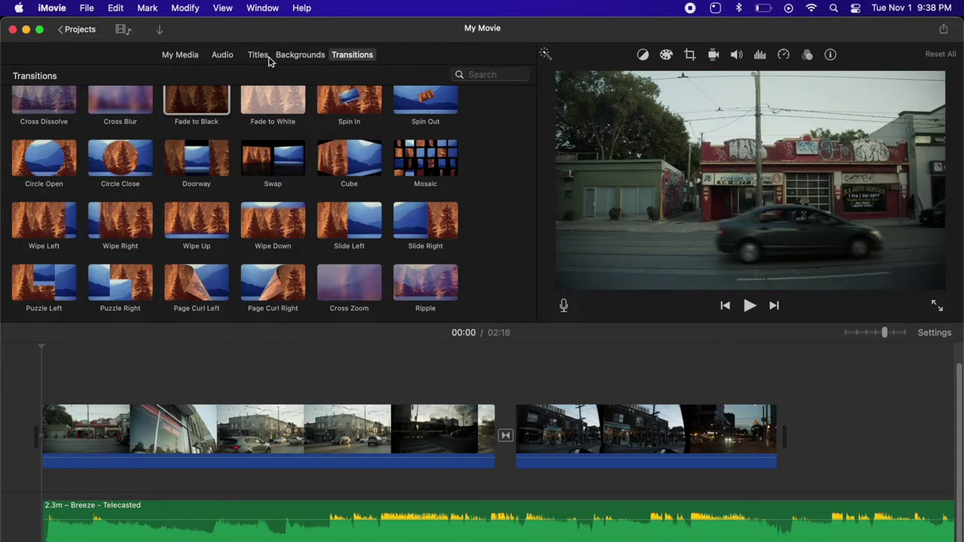
click(295, 60)
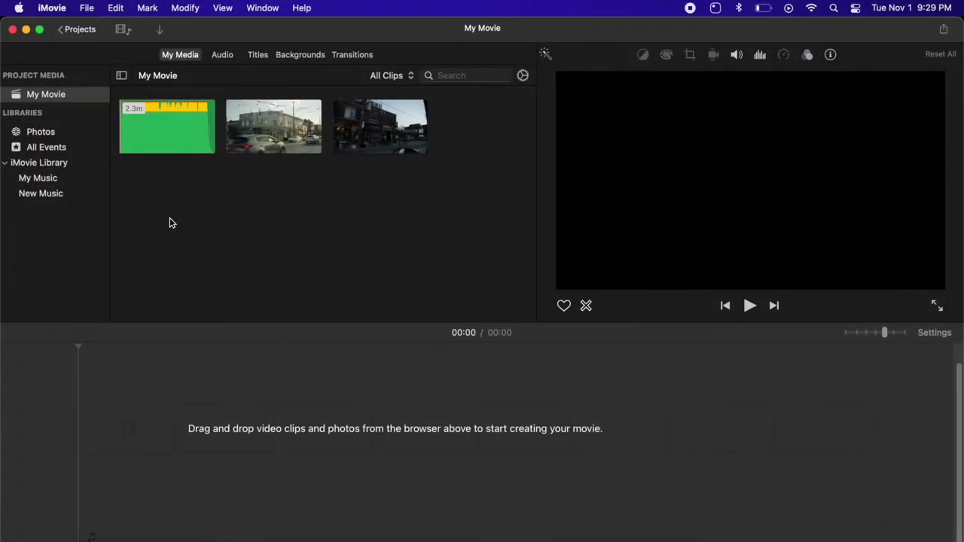
- Place the 11.6-second street clip on the timeline and enable fading in from black and out to black
drag(292, 128, 71, 441)
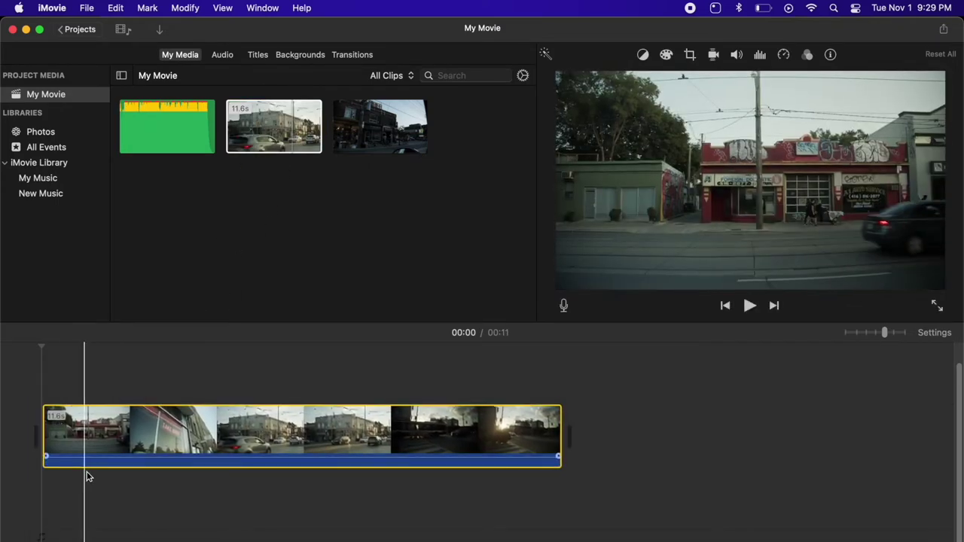
click(94, 499)
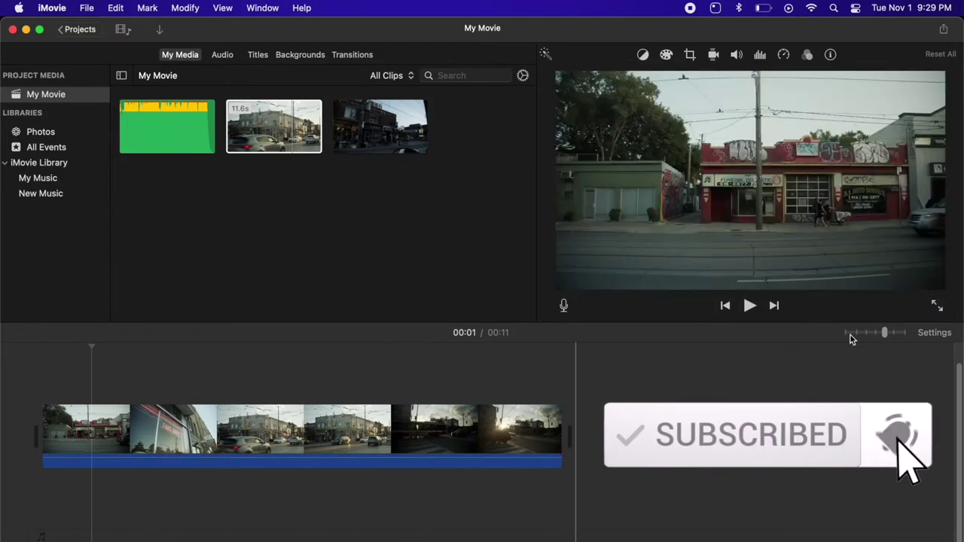
click(934, 333)
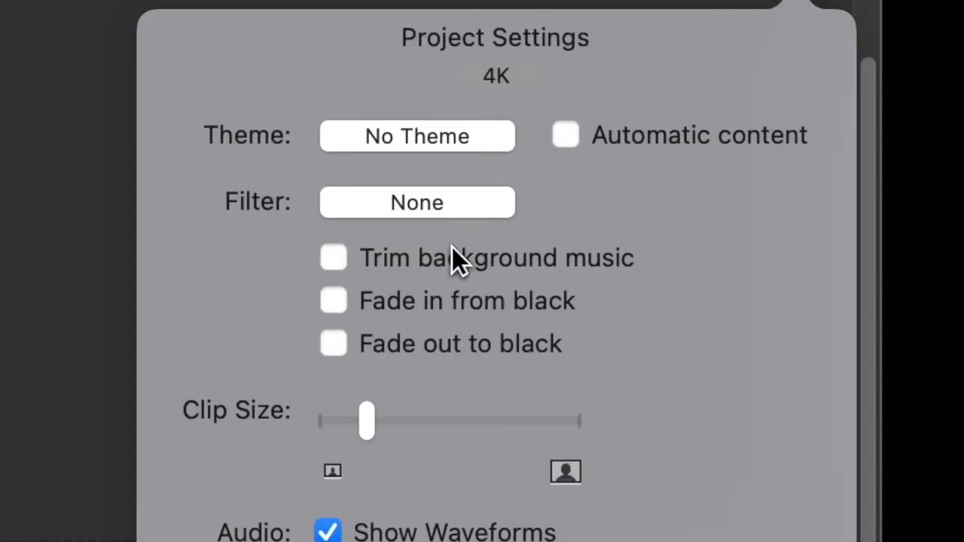
click(333, 302)
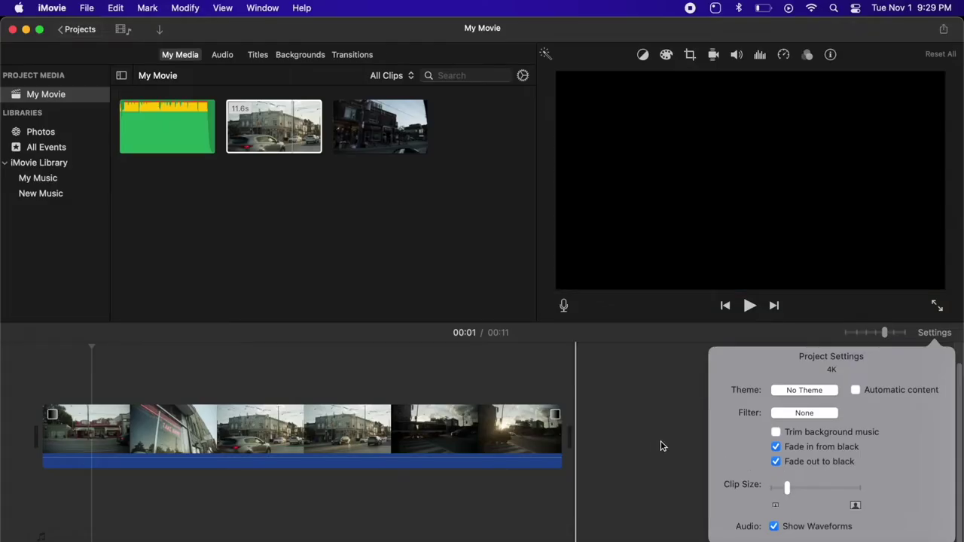
click(655, 431)
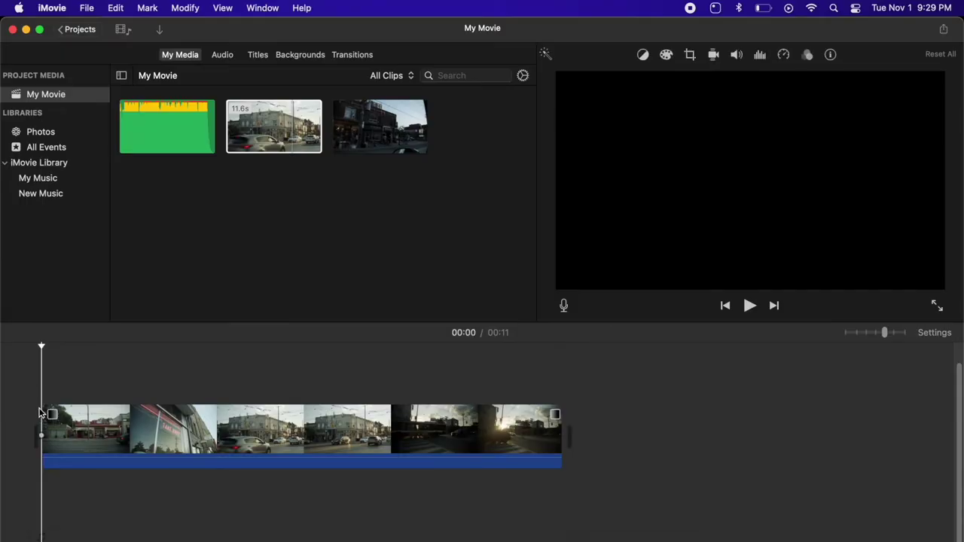
- Play back the movie's ending and opening to check the fade out and fade in
key(space)
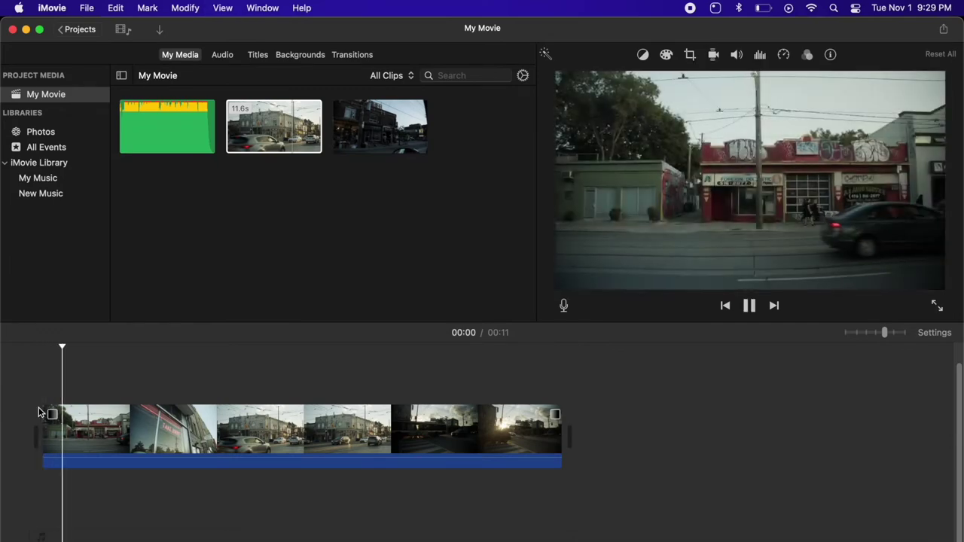
key(space)
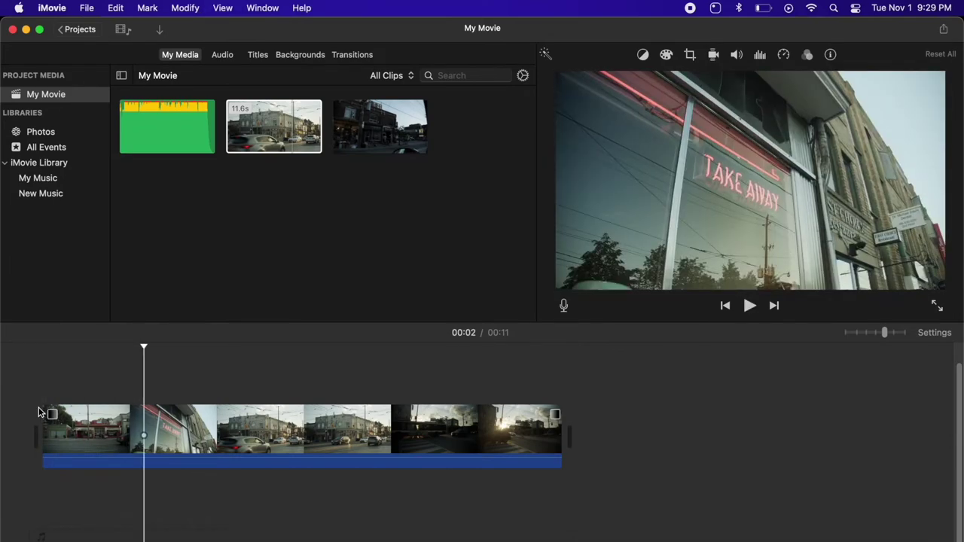
click(542, 397)
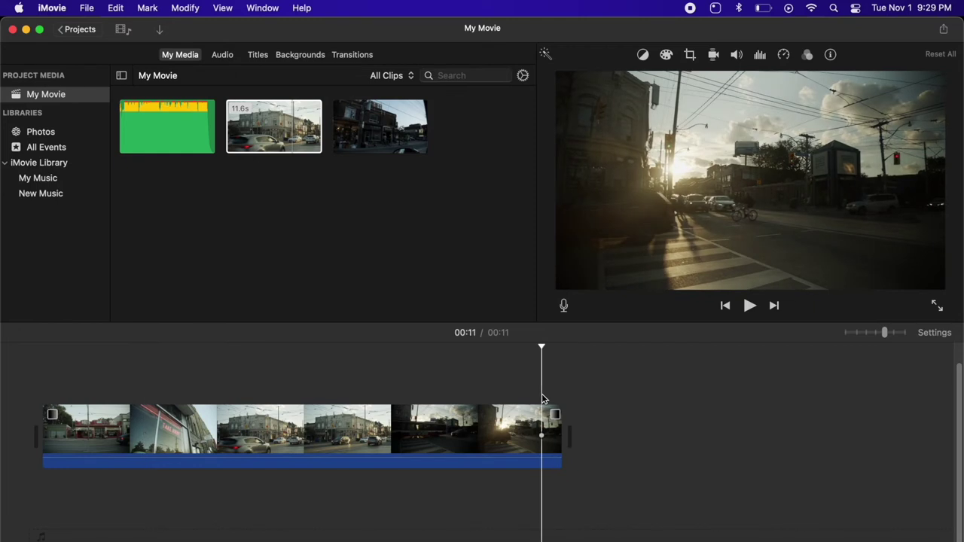
key(space)
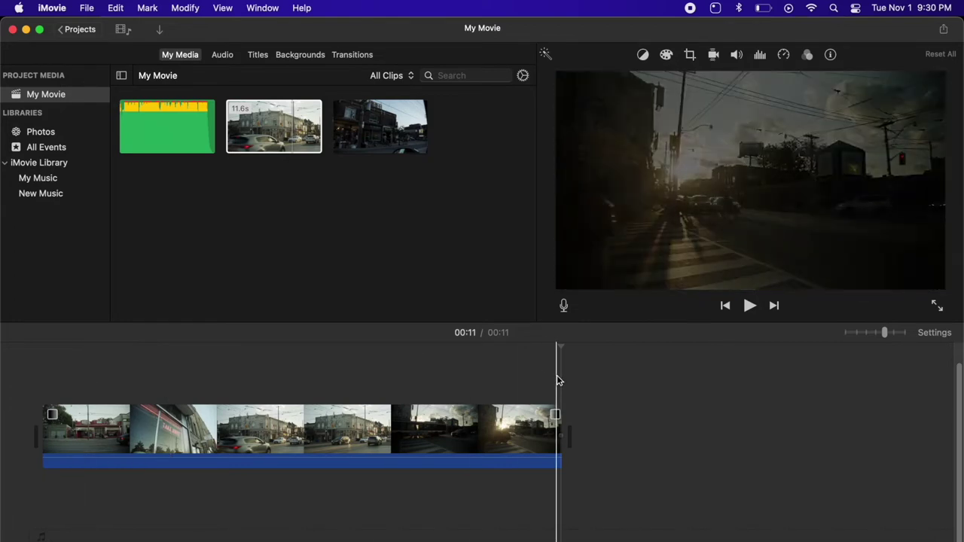
click(536, 378)
key(space)
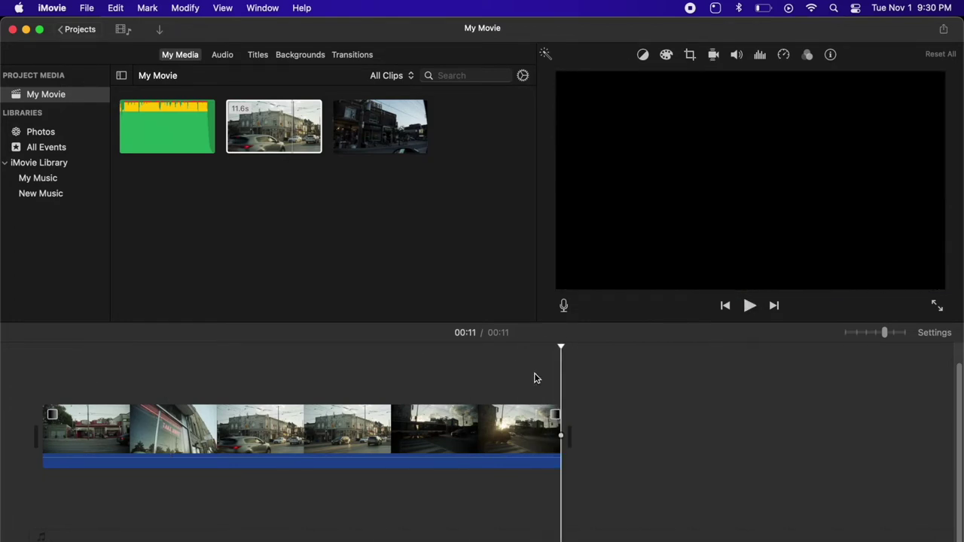
click(39, 347)
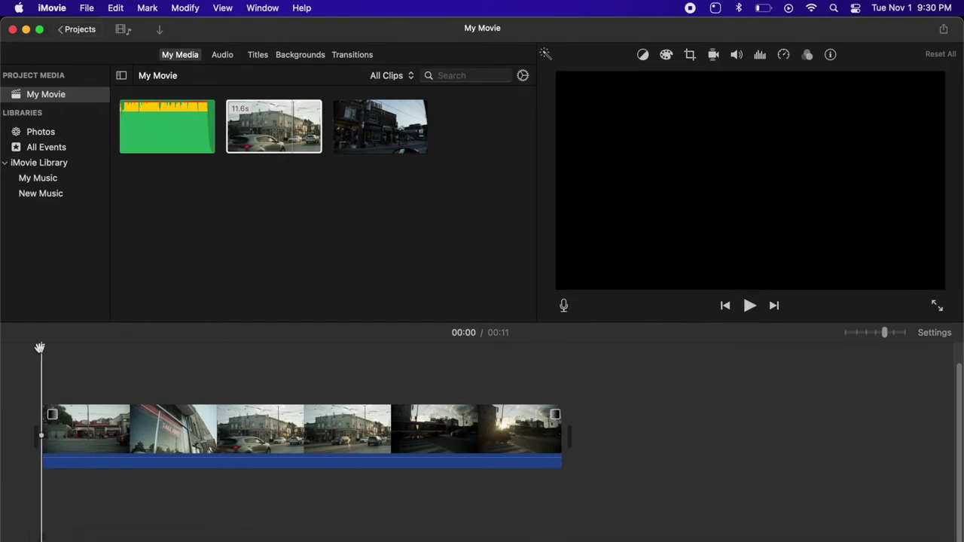
key(space)
key(space)
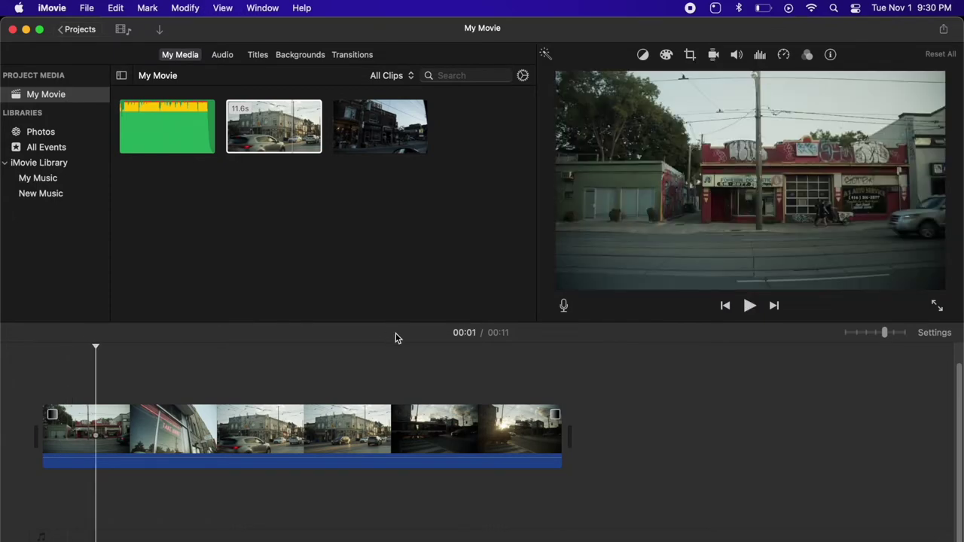
- Switch off Fade in from black and Fade out to black in the project settings
click(936, 334)
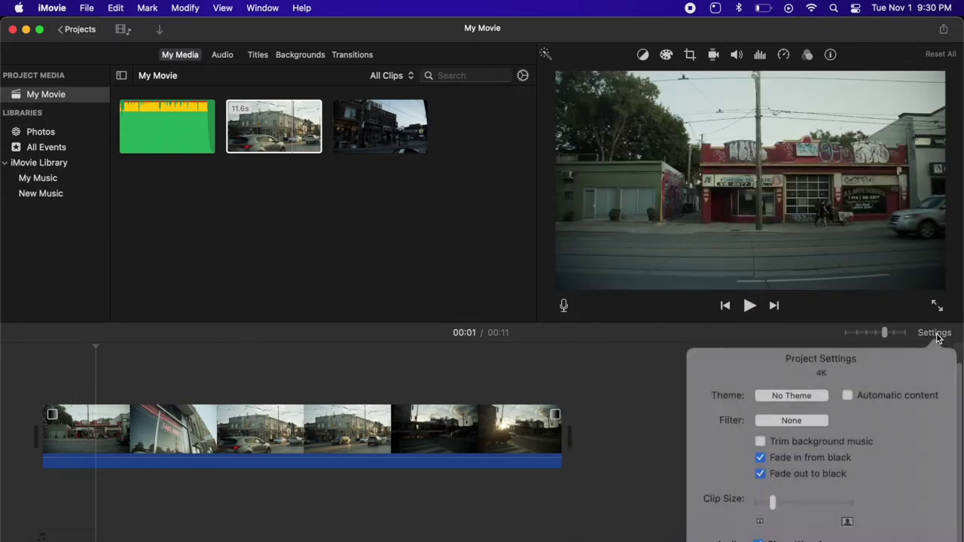
click(773, 447)
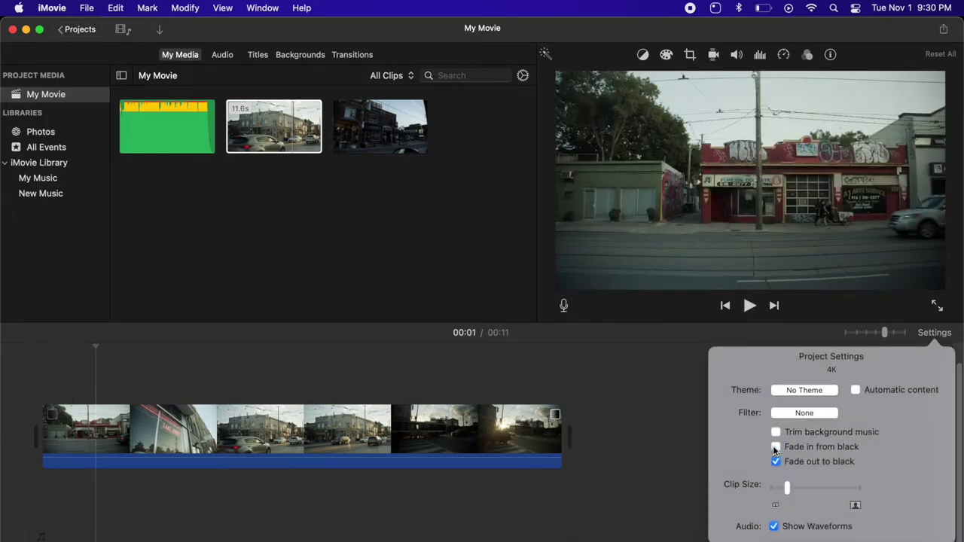
click(777, 461)
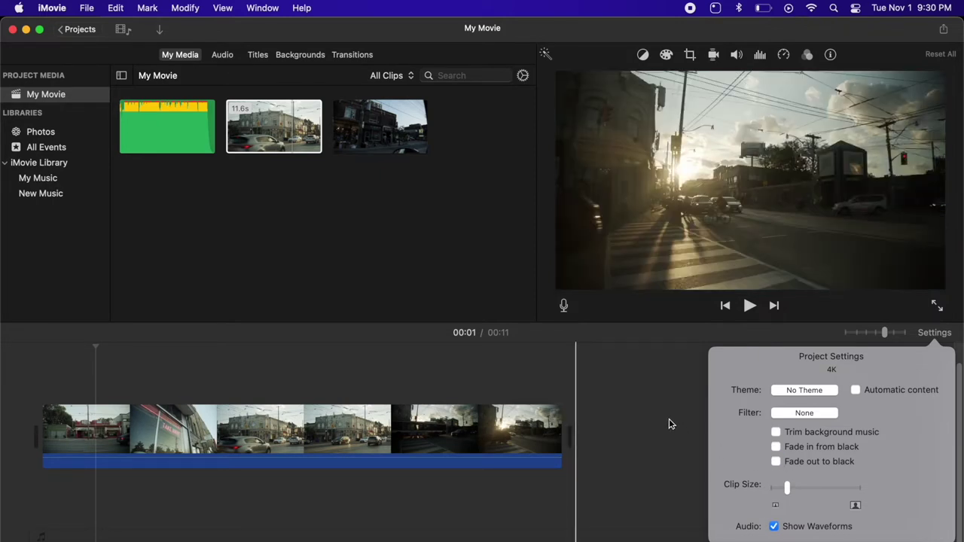
click(660, 418)
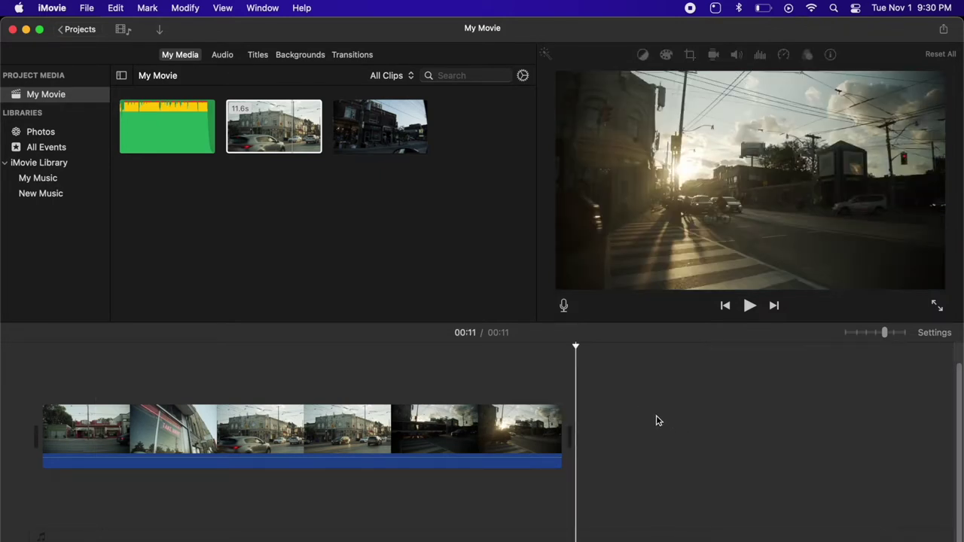
click(192, 68)
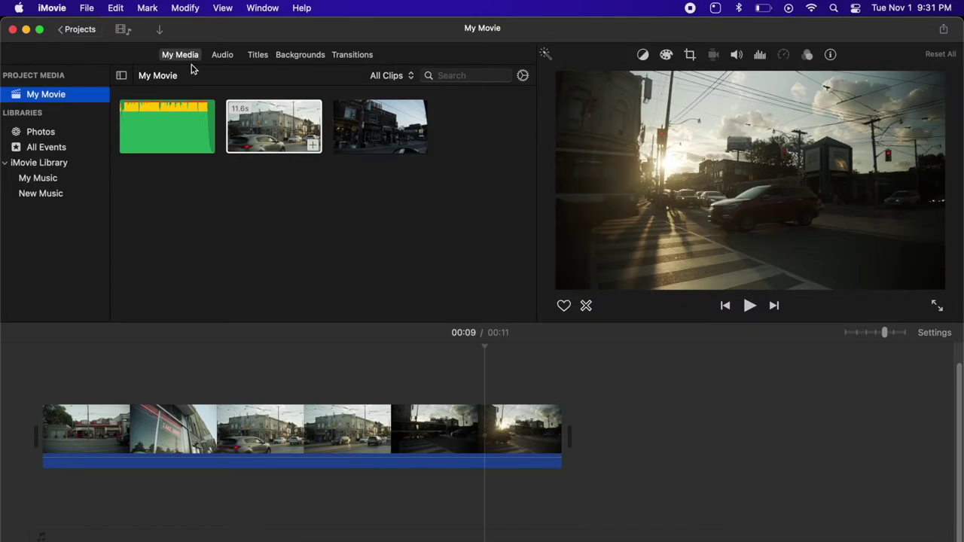
- Add a Fade to Black transition at the street clip's end and preview it
click(351, 55)
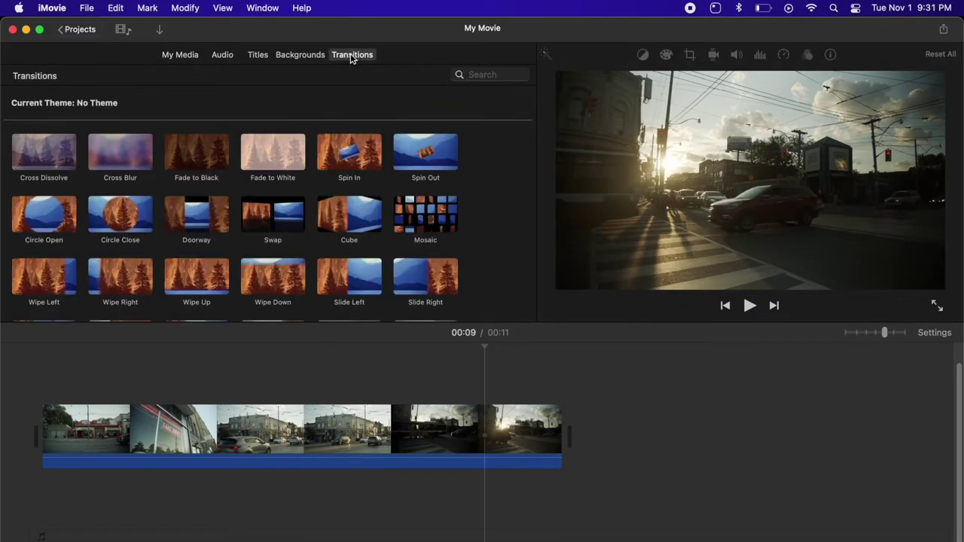
click(194, 158)
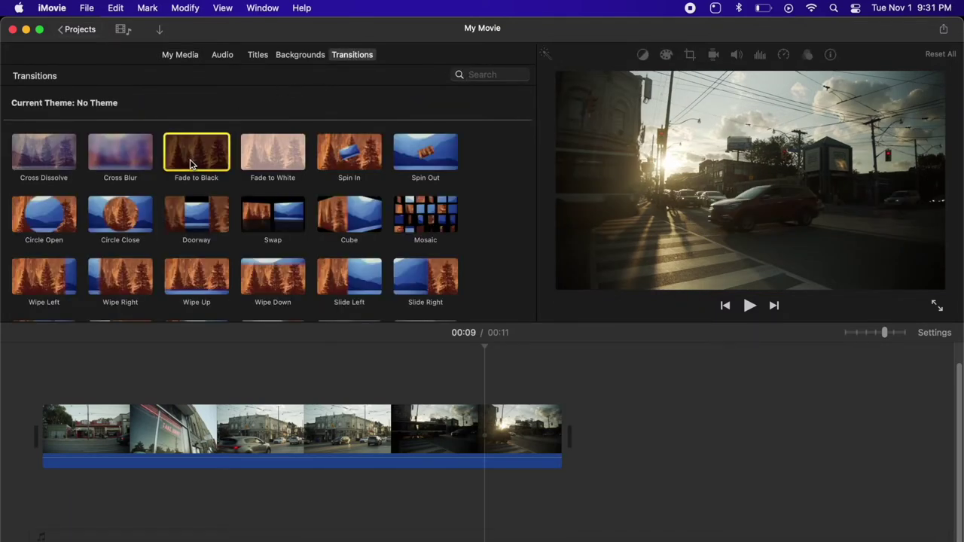
drag(191, 159, 553, 418)
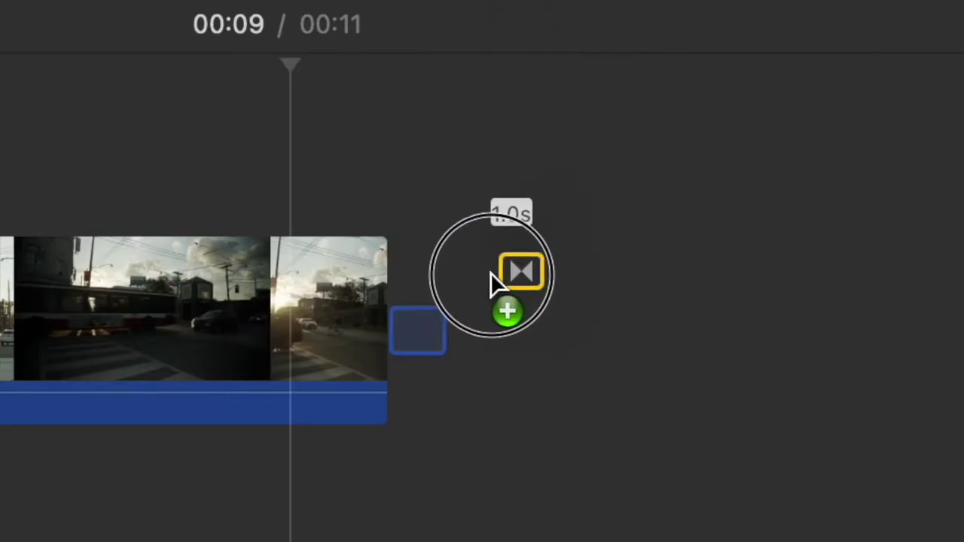
drag(490, 273, 420, 332)
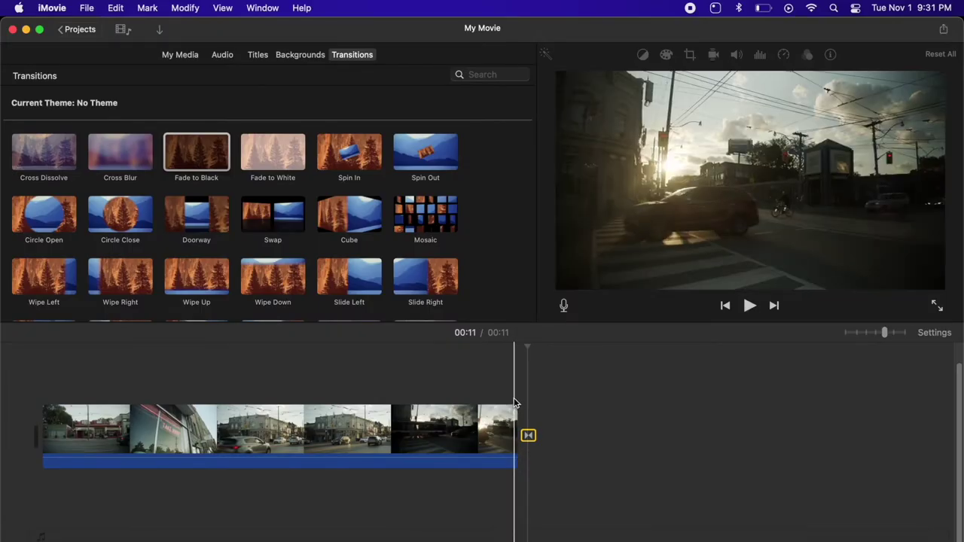
key(space)
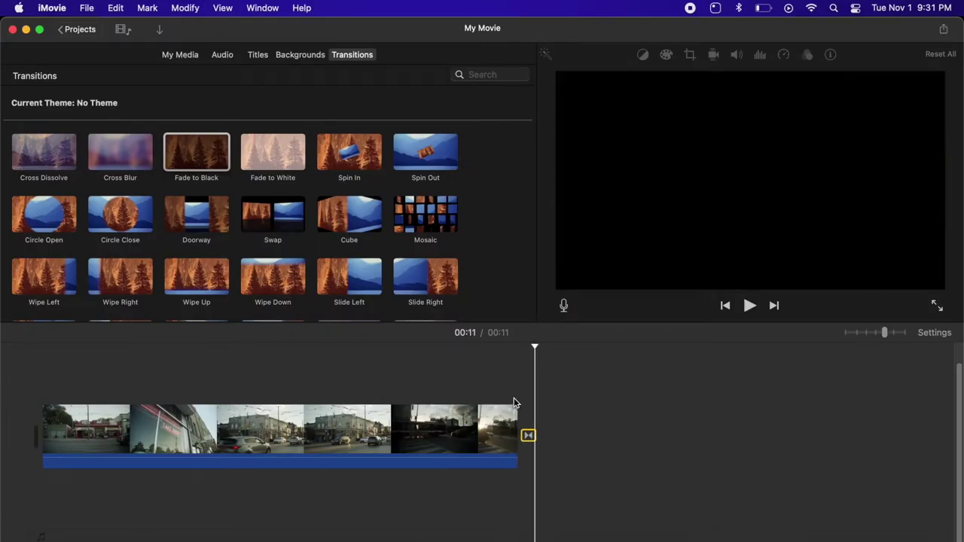
- Add a Fade to Black transition at the clip's start and preview the opening
drag(205, 165, 37, 434)
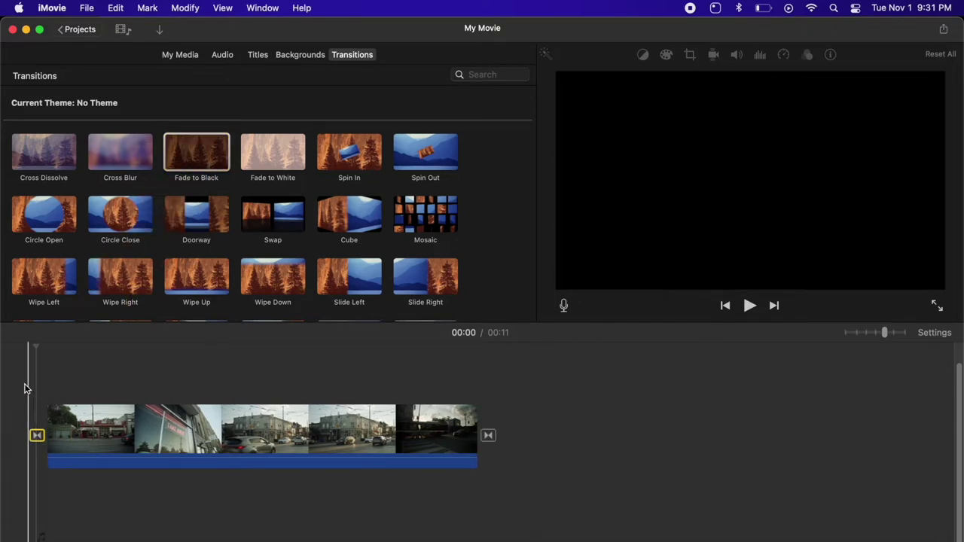
click(25, 388)
key(space)
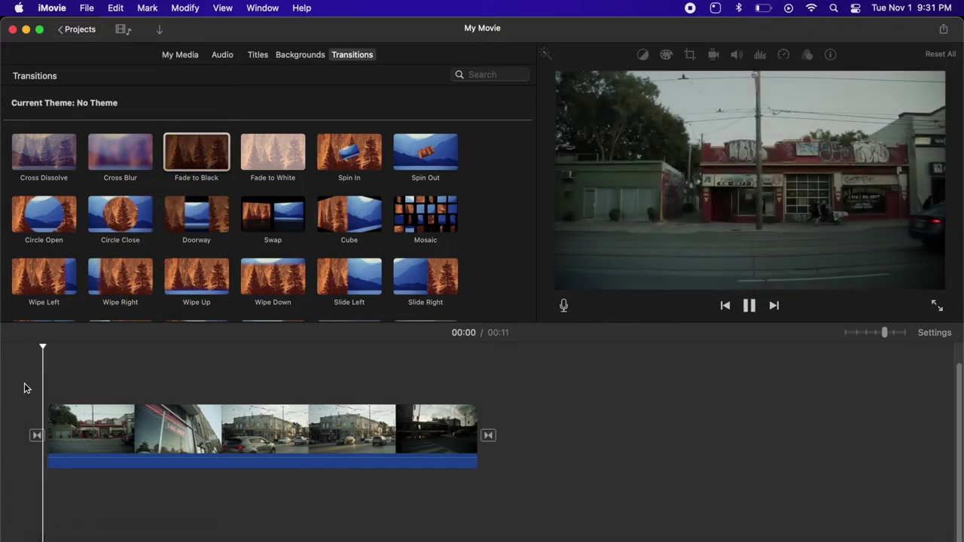
key(space)
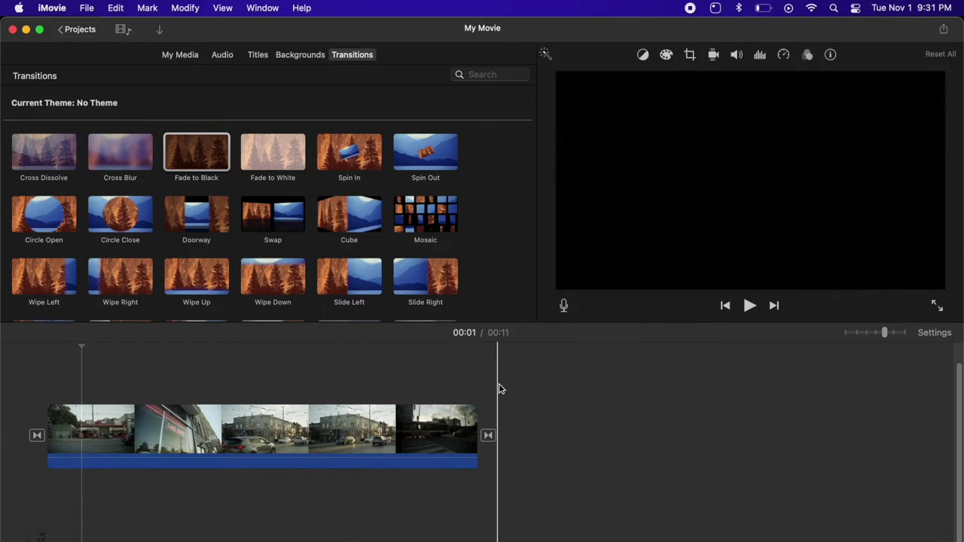
- Set the ending Fade to Black transition's duration to 2 seconds
mouse_move(488, 435)
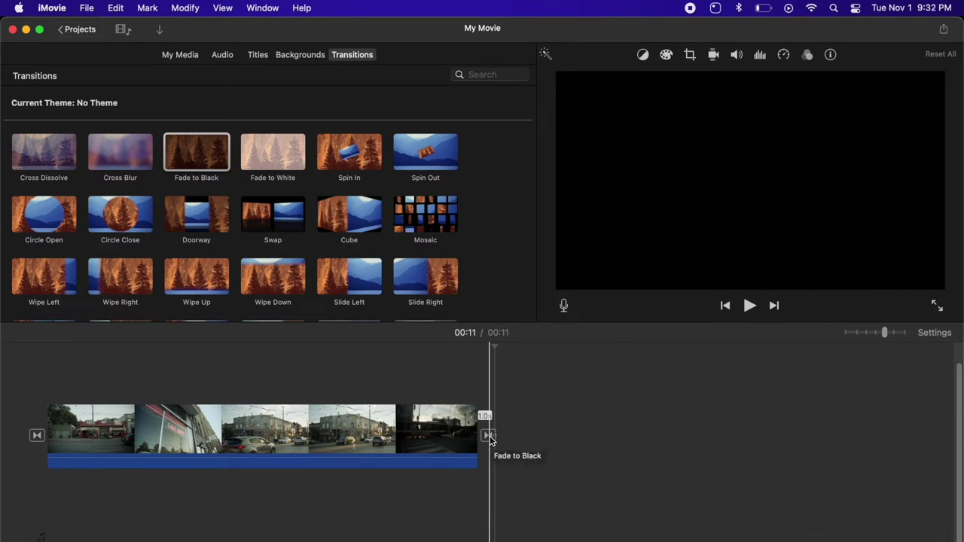
double_click(490, 437)
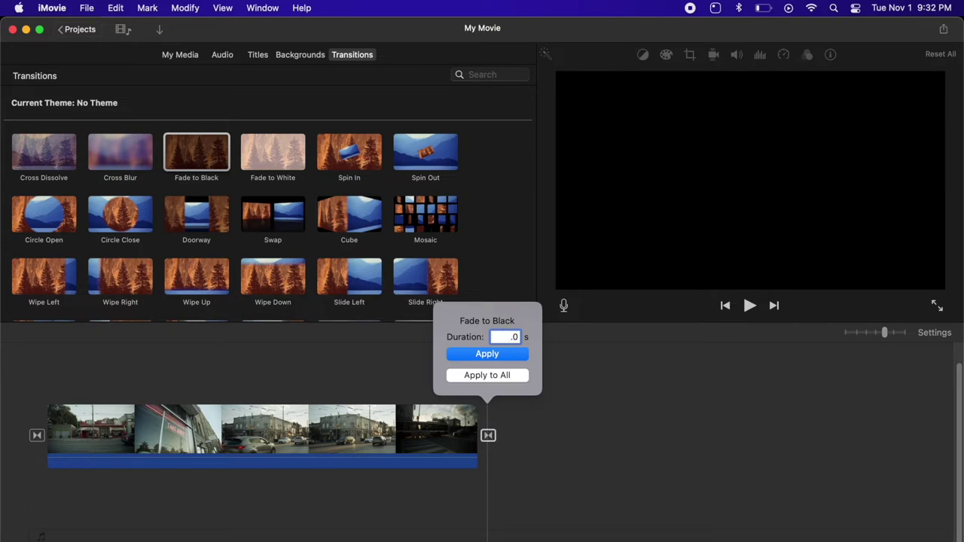
text(1)
drag(493, 337, 524, 345)
text(2)
key(Return)
click(491, 354)
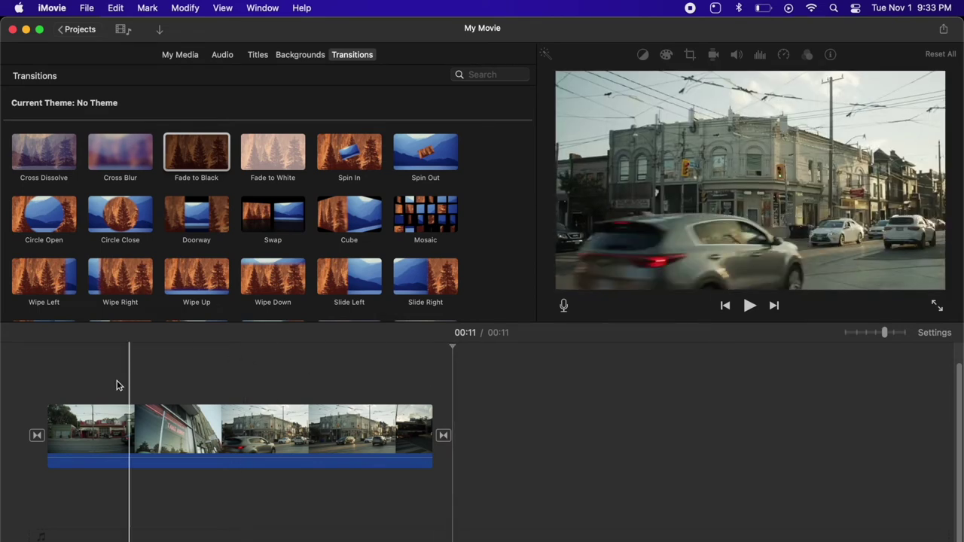
- Set the opening Fade to Black transition's duration to 2 seconds
double_click(35, 436)
text(2)
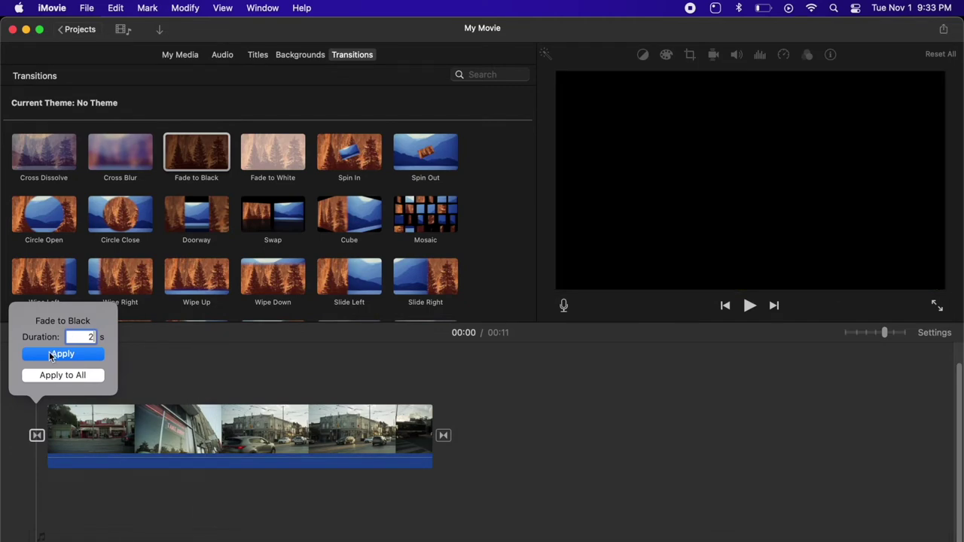
click(51, 354)
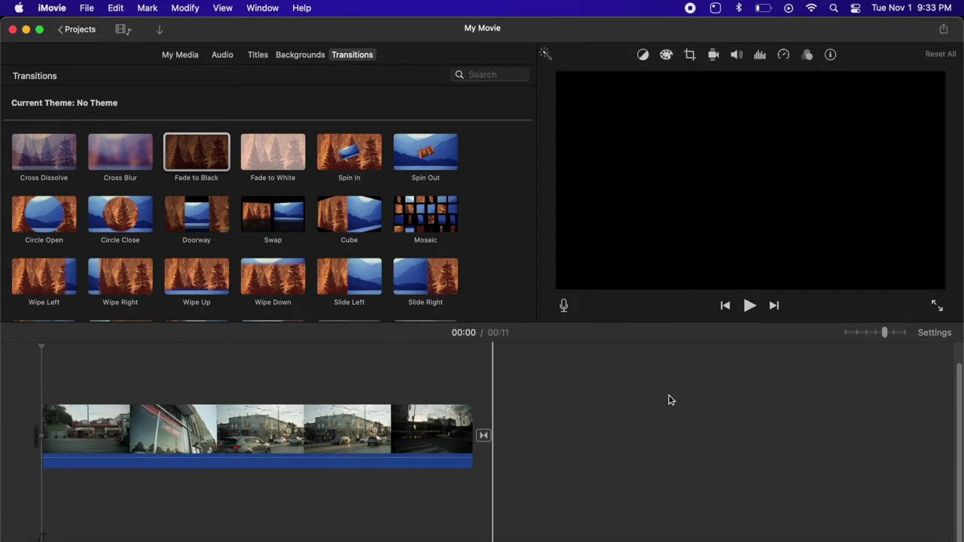
click(482, 442)
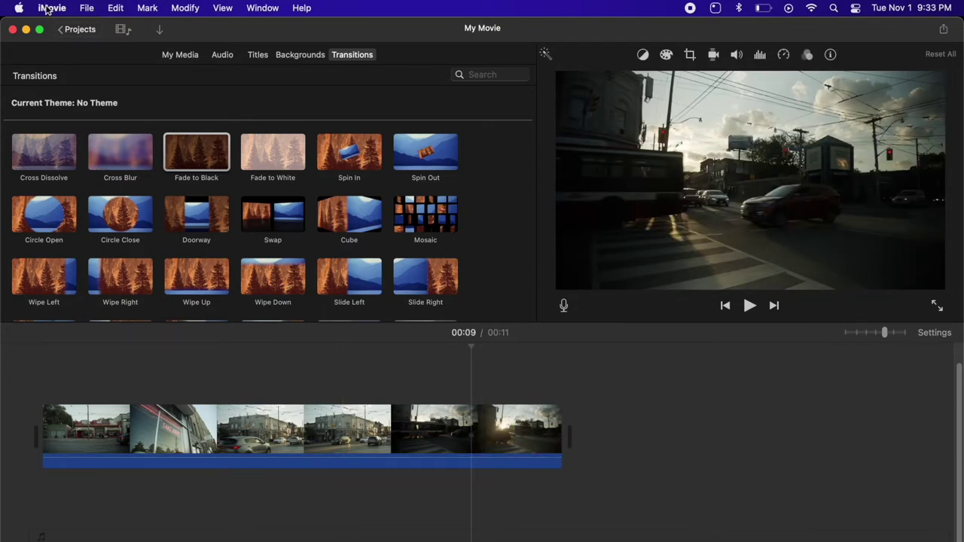
- Set the default transition duration to 2 s in Preferences, then add Fade to Black at the clip's end
click(47, 9)
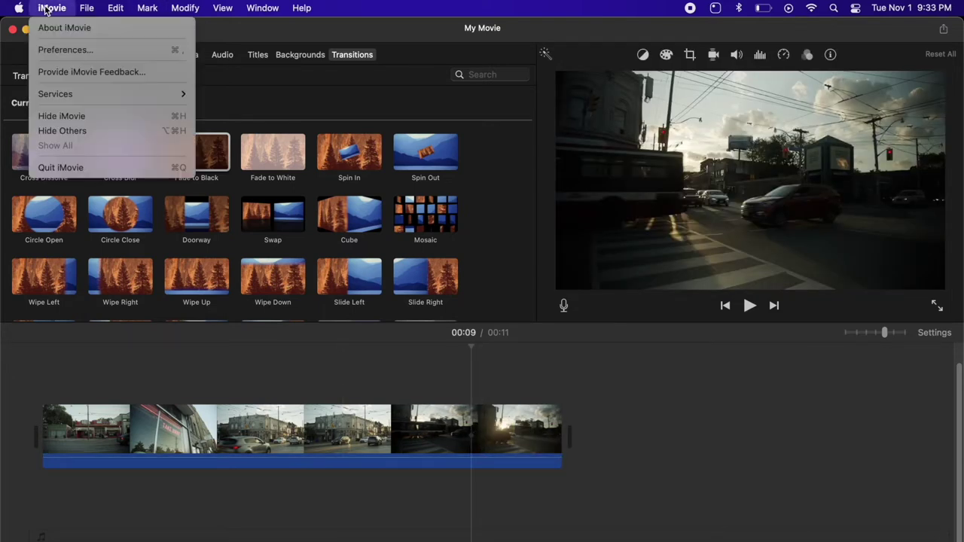
click(66, 49)
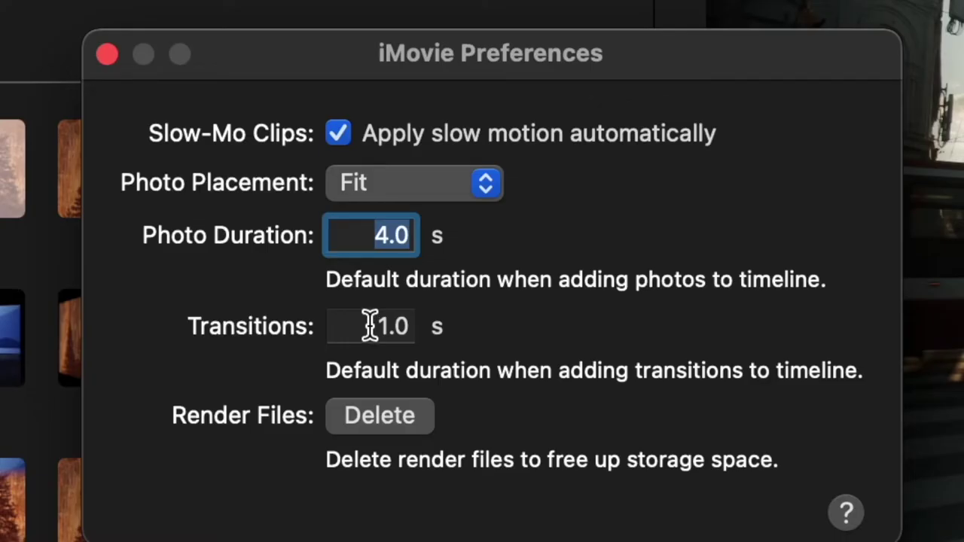
drag(370, 326, 449, 329)
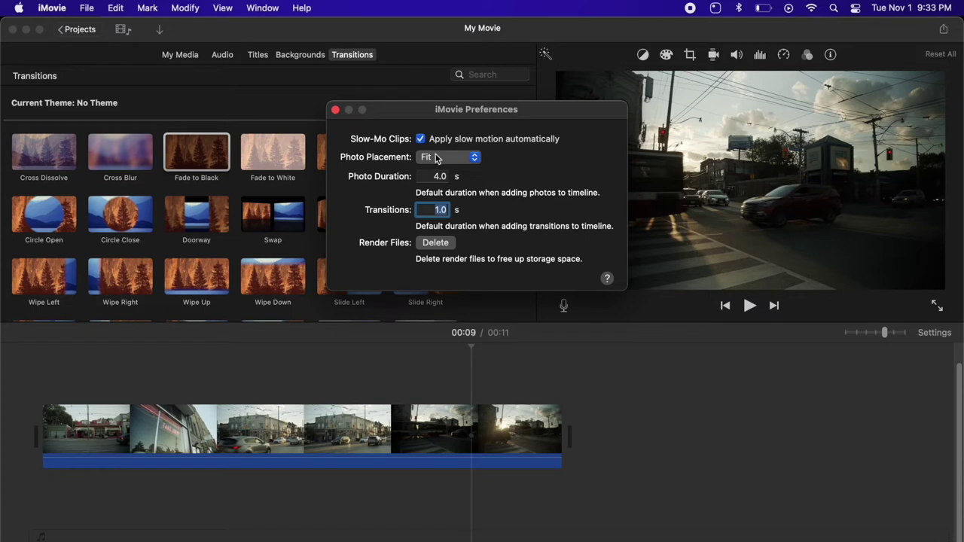
text(2)
click(335, 110)
drag(202, 161, 564, 424)
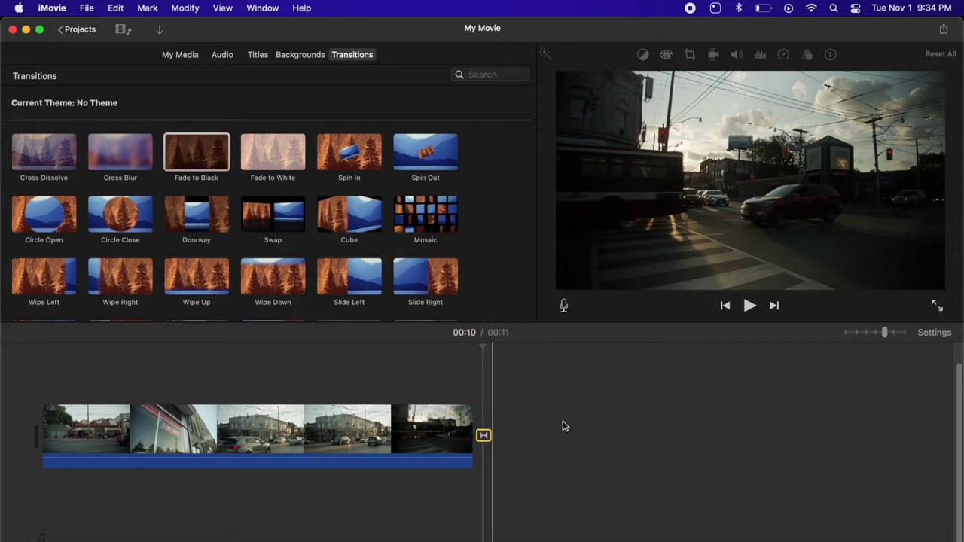
- Add the third 5.3-second street clip after the first clip and preview the join
click(474, 436)
key(space)
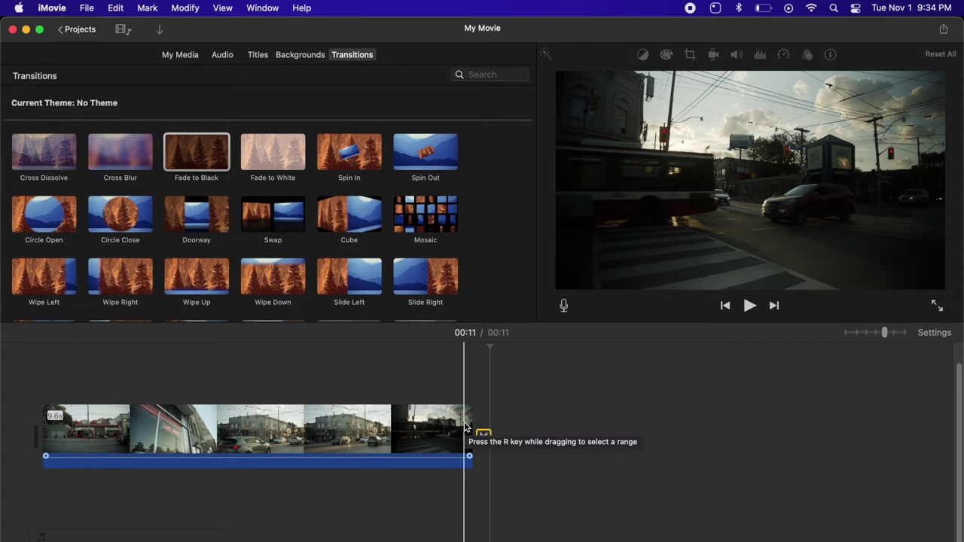
click(181, 55)
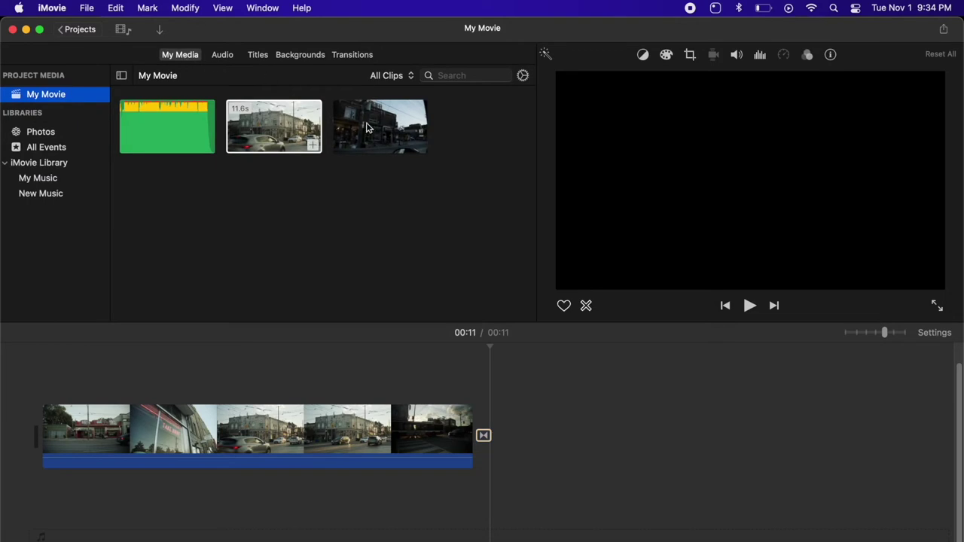
click(388, 144)
drag(362, 129, 511, 420)
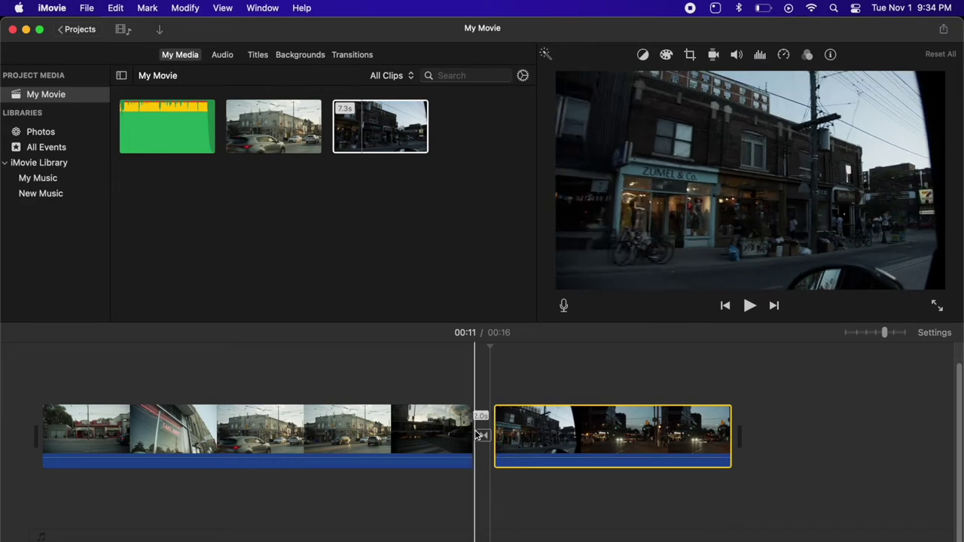
key(space)
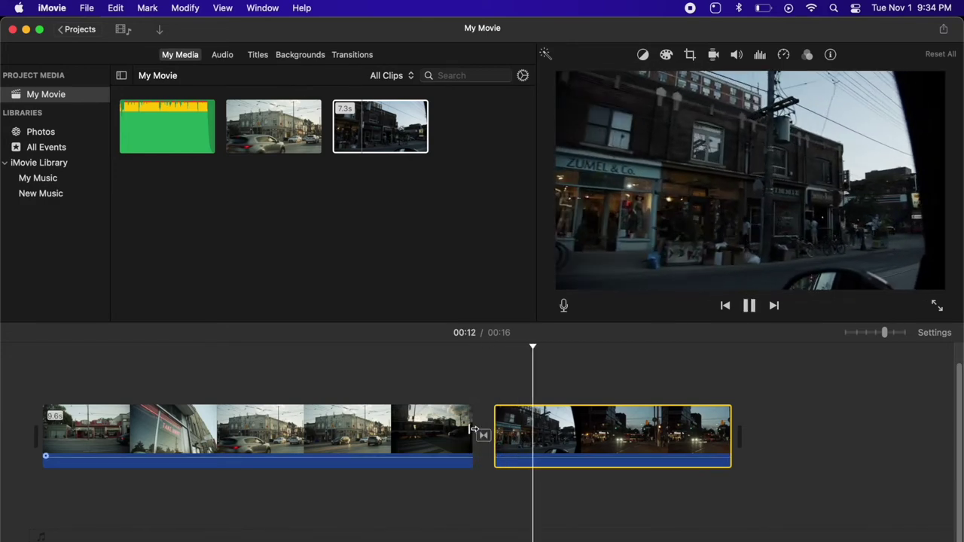
key(space)
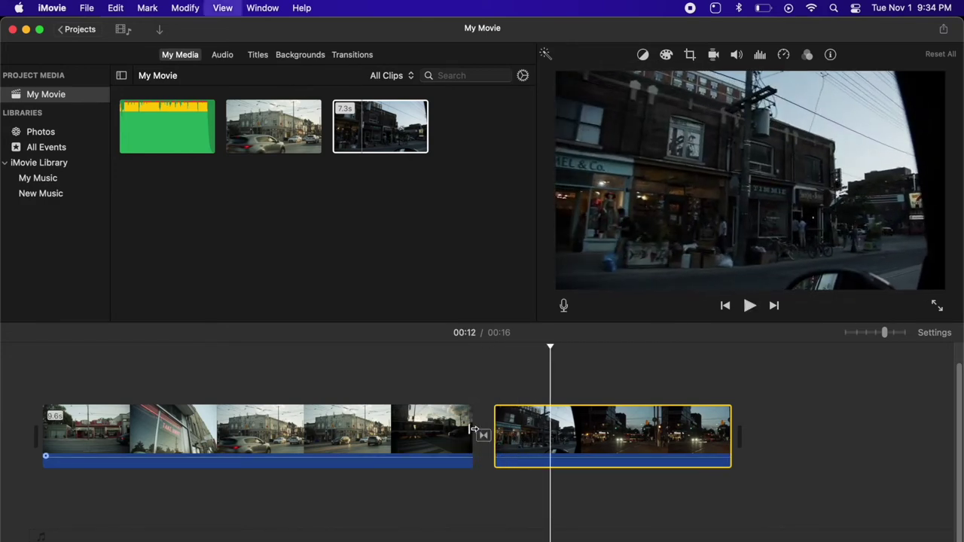
- Place a Cross Blur transition between the two street clips and preview it
click(351, 55)
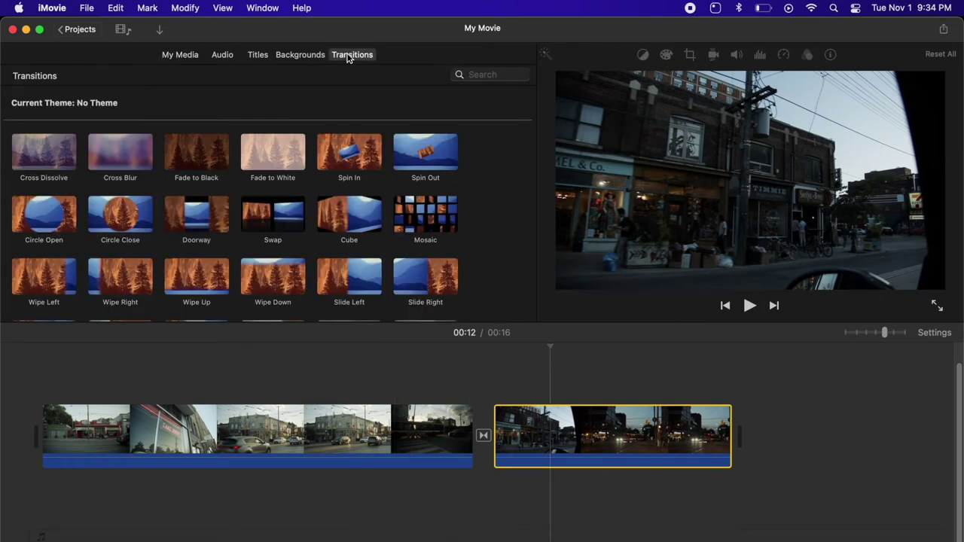
scroll(263, 187, down, 2)
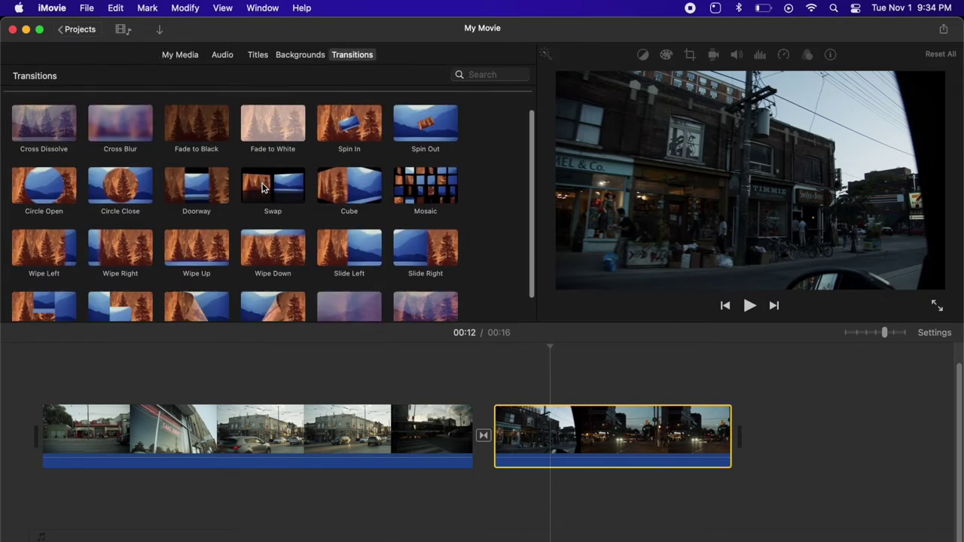
scroll(263, 187, up, 2)
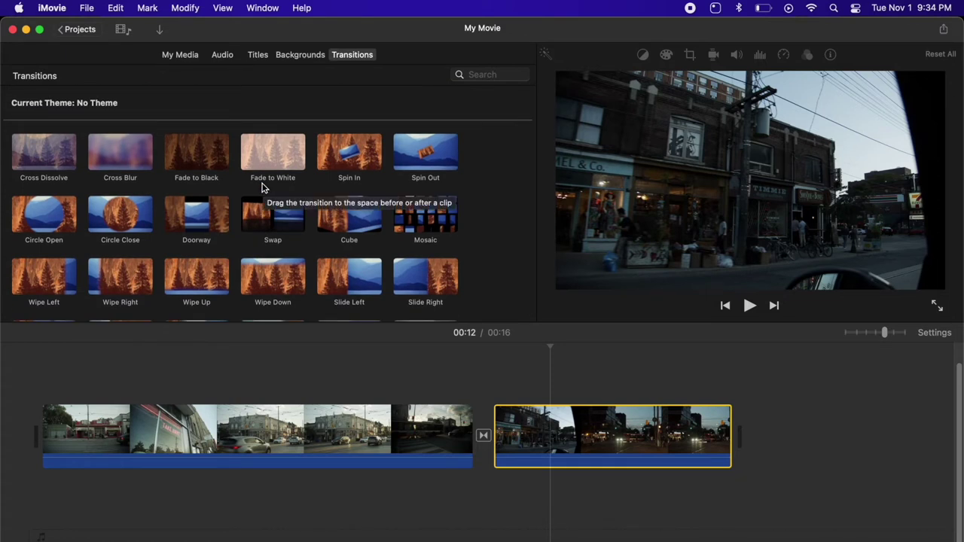
click(190, 152)
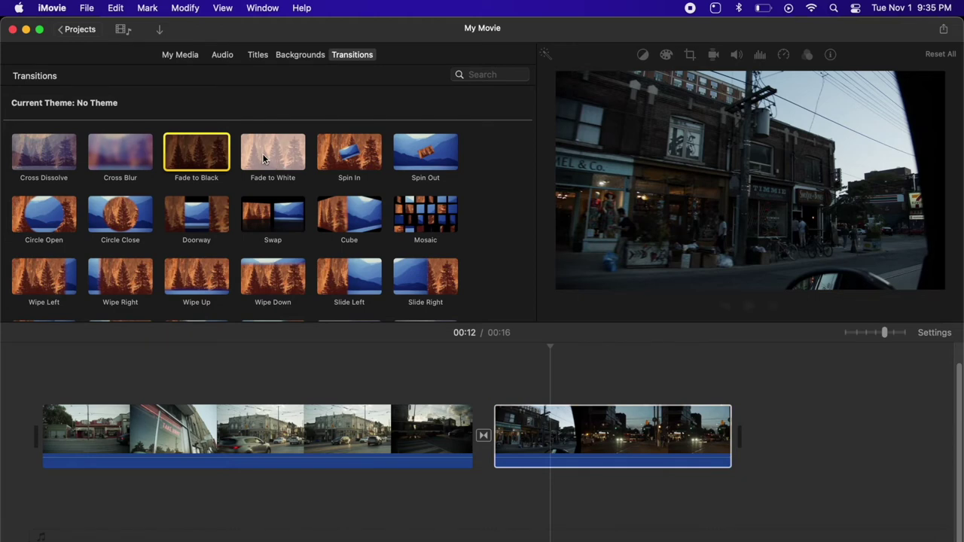
click(263, 158)
click(118, 160)
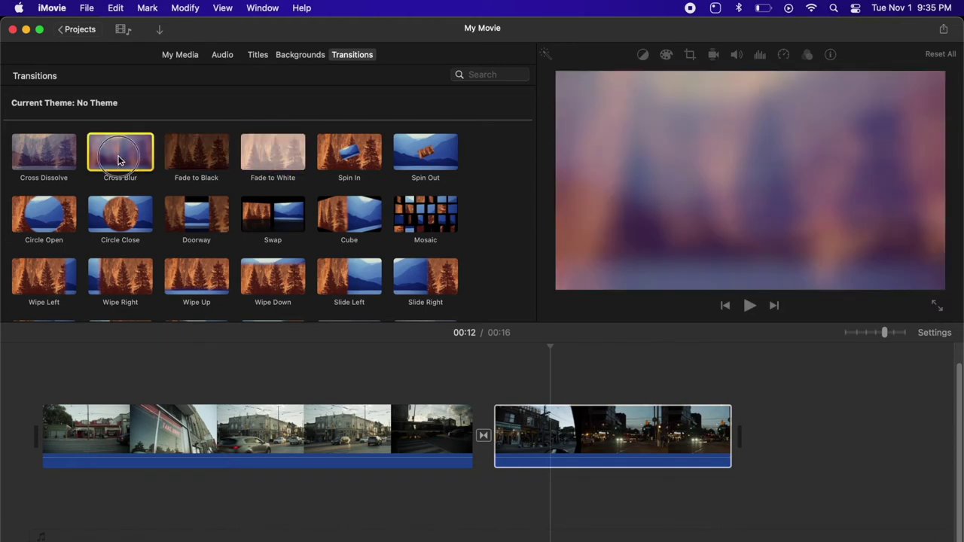
drag(118, 160, 484, 442)
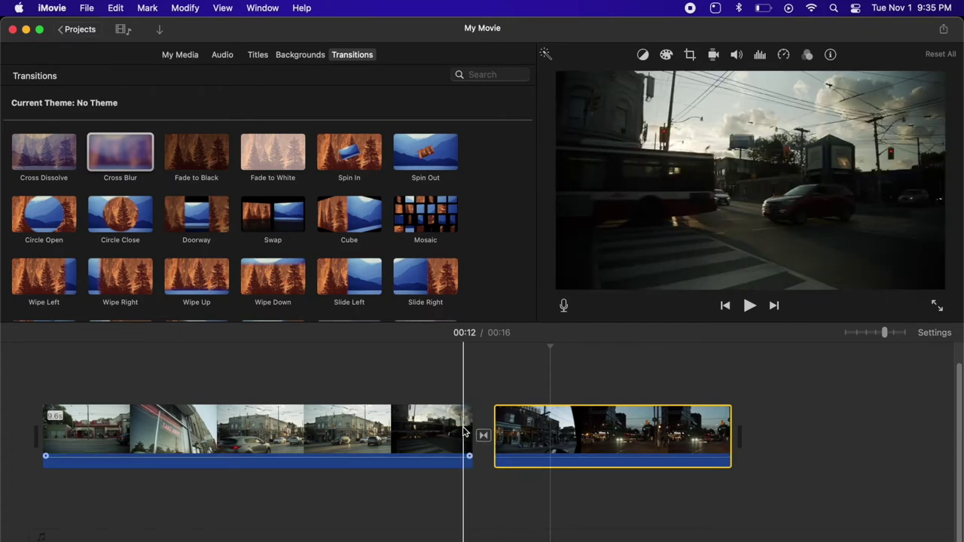
key(space)
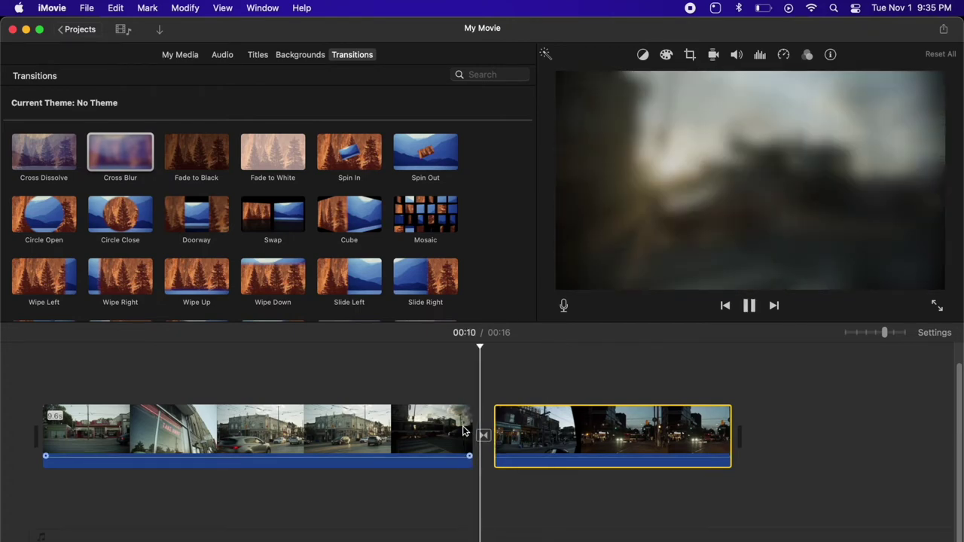
key(space)
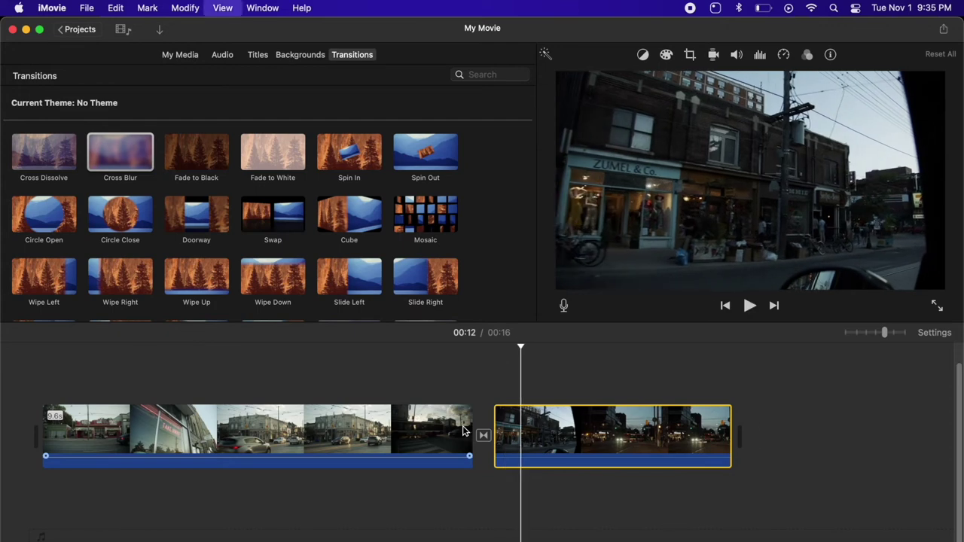
double_click(484, 435)
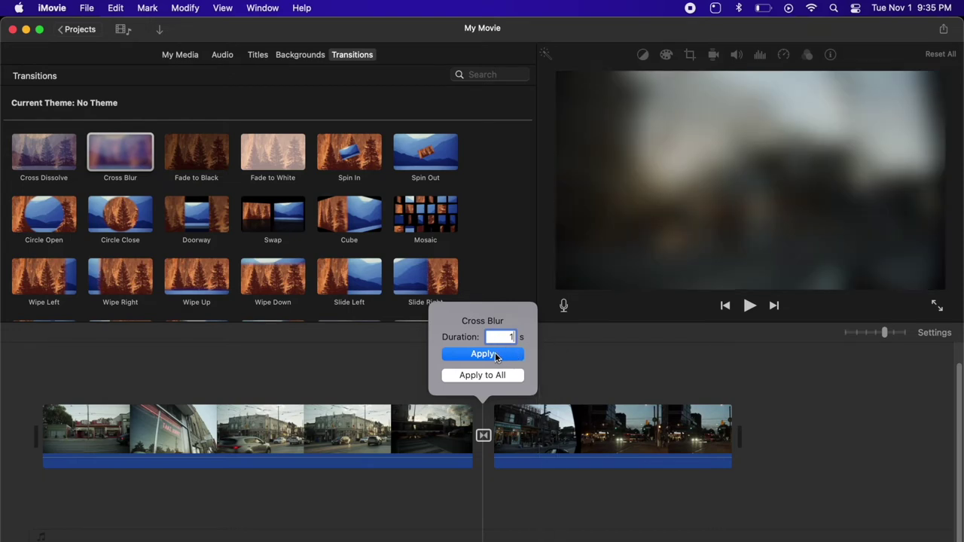
click(490, 355)
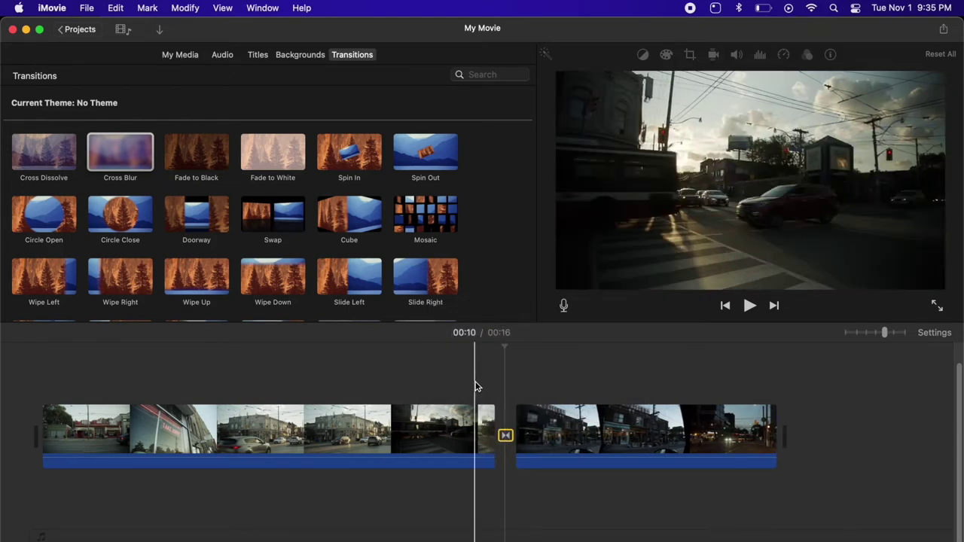
key(space)
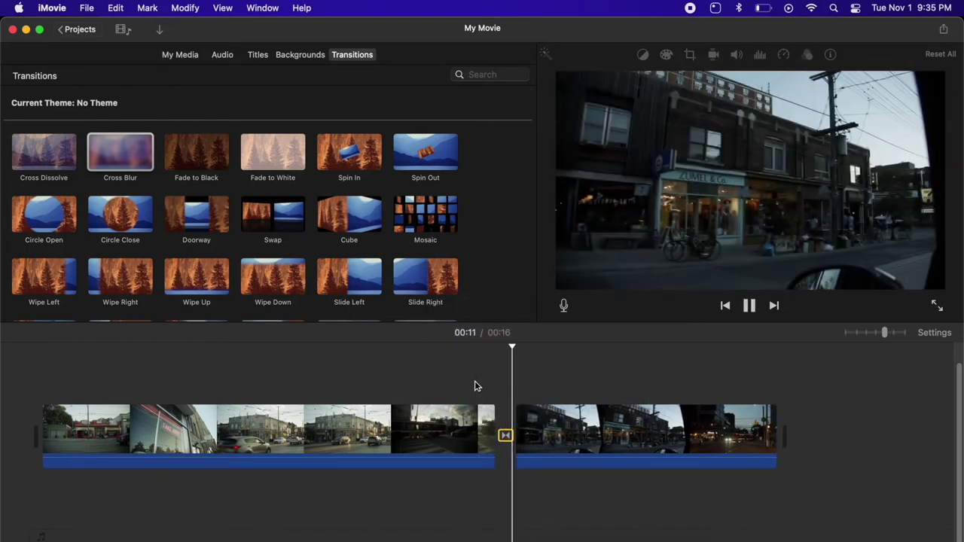
key(space)
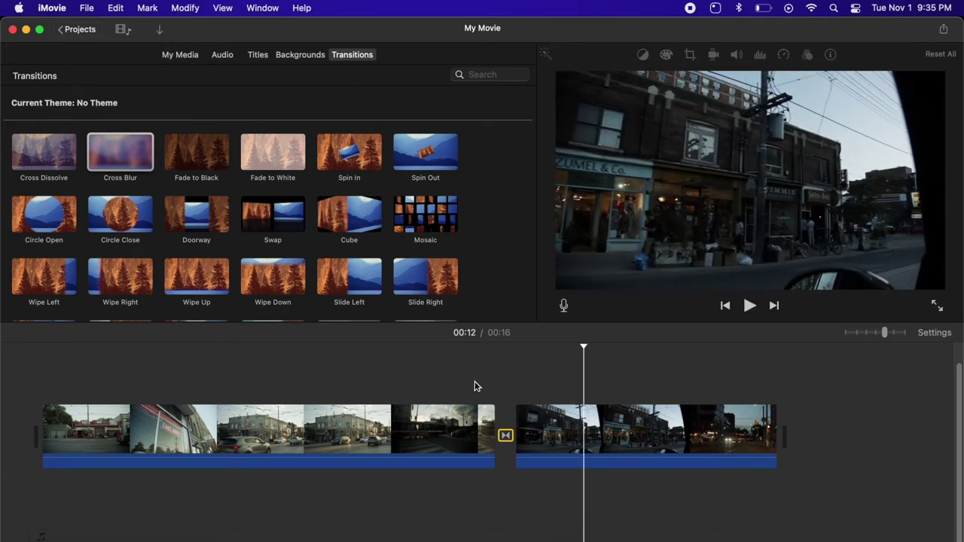
- Swap in Fade to White between the two clips and play it back from 00:09
drag(273, 156, 512, 444)
click(479, 389)
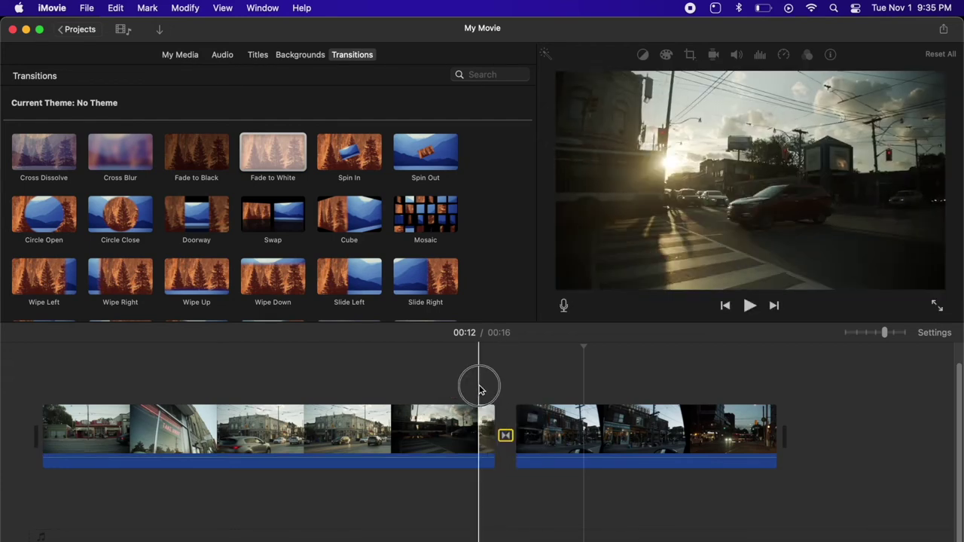
key(space)
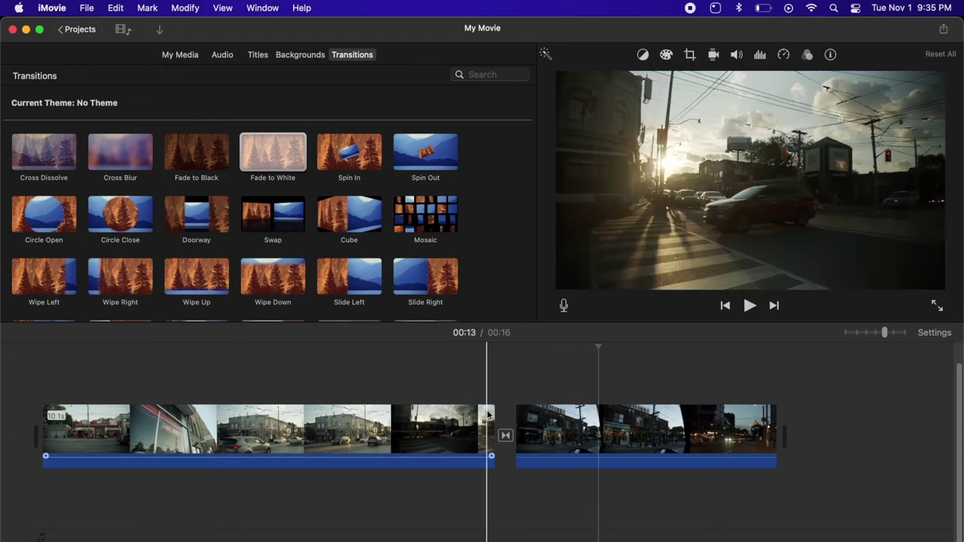
key(space)
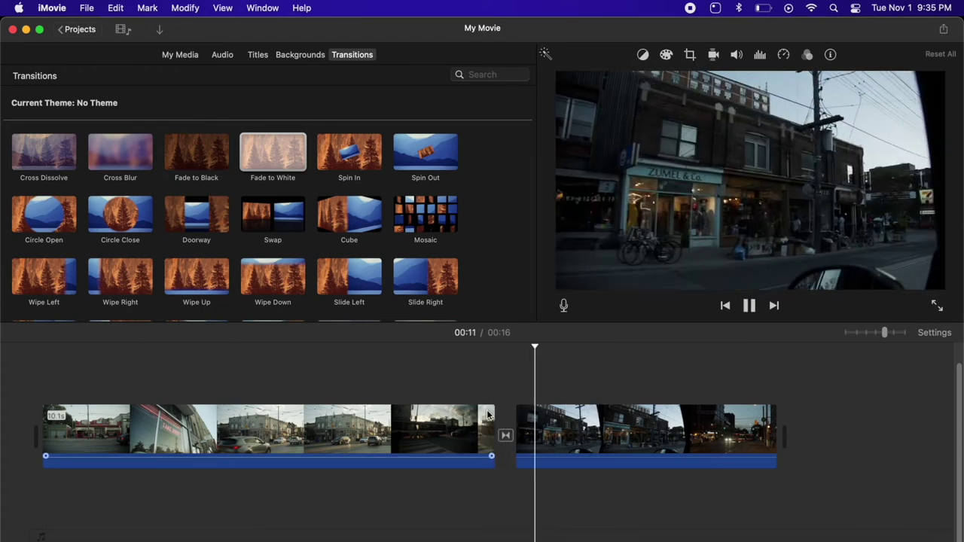
key(space)
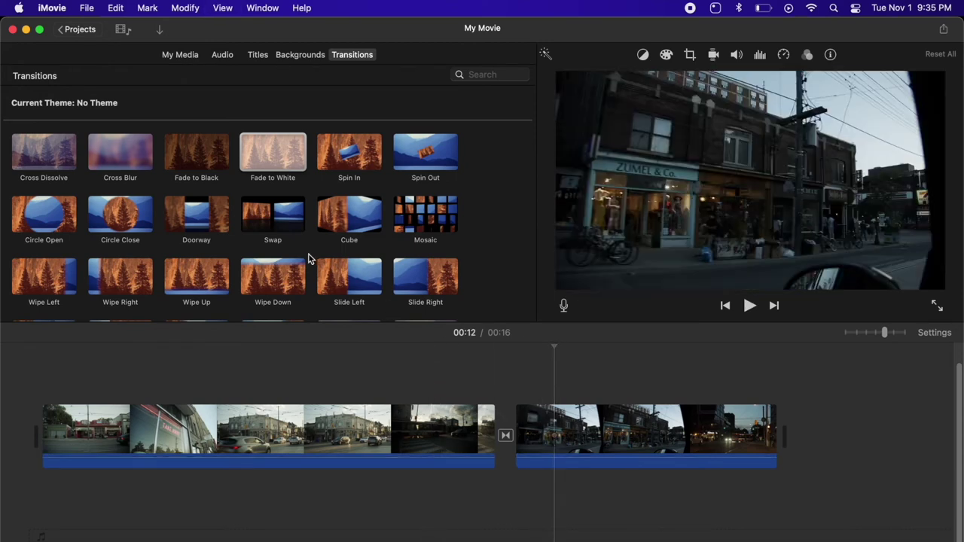
- Try Slide Right as the transition between the clips and preview it
scroll(251, 242, down, 3)
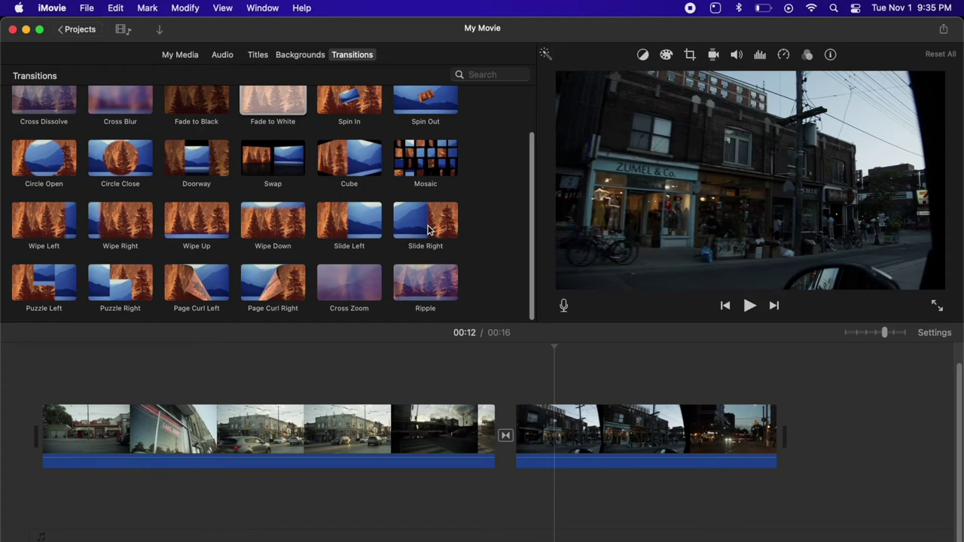
drag(428, 230, 508, 441)
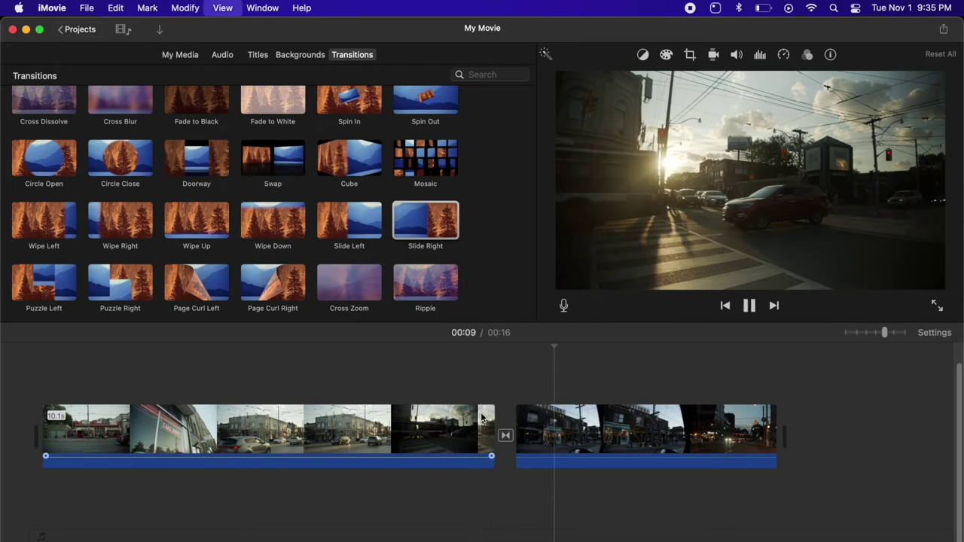
key(space)
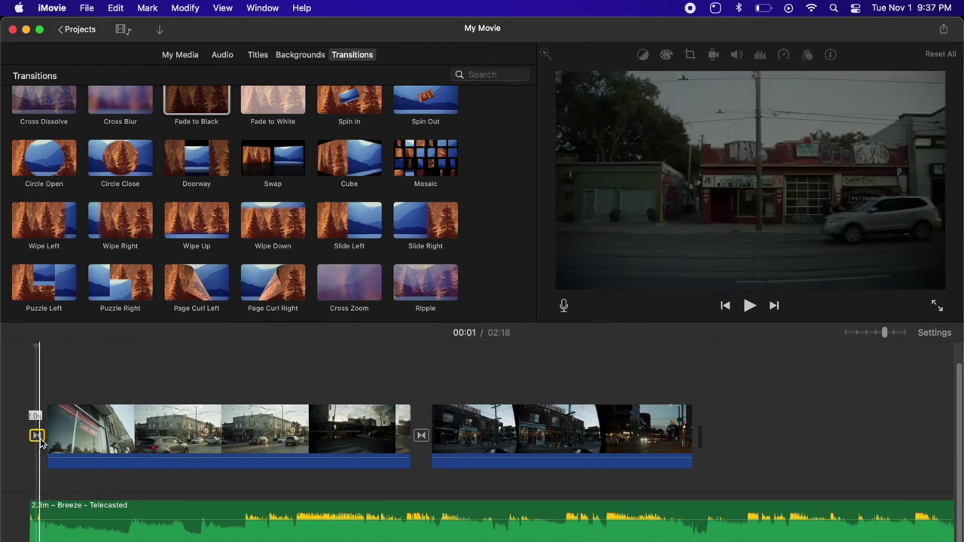
- Replace the opening transition with a 3-second Fade to Black, then delete that fade too
key(Delete)
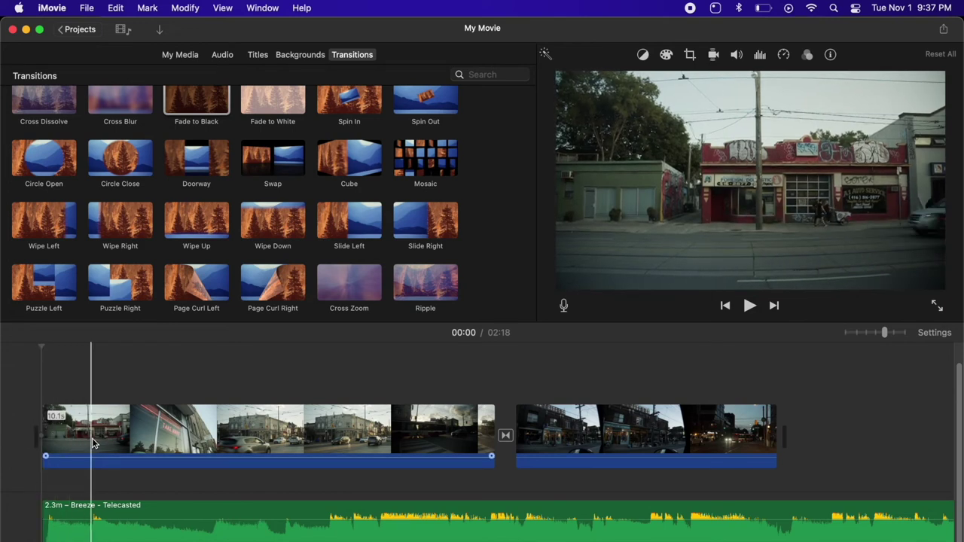
mouse_move(193, 101)
mouse_down()
mouse_move(61, 338)
mouse_move(32, 398)
mouse_move(33, 434)
mouse_up()
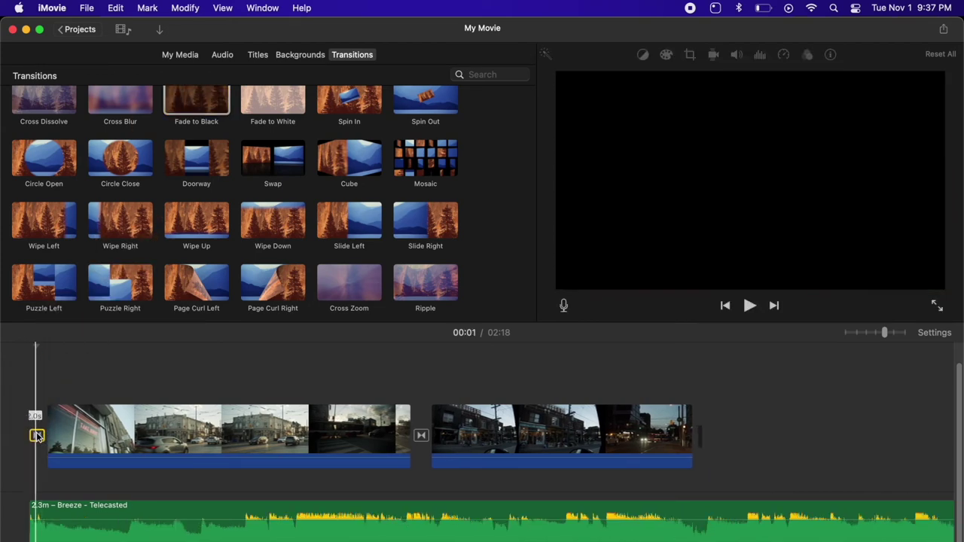
double_click(37, 435)
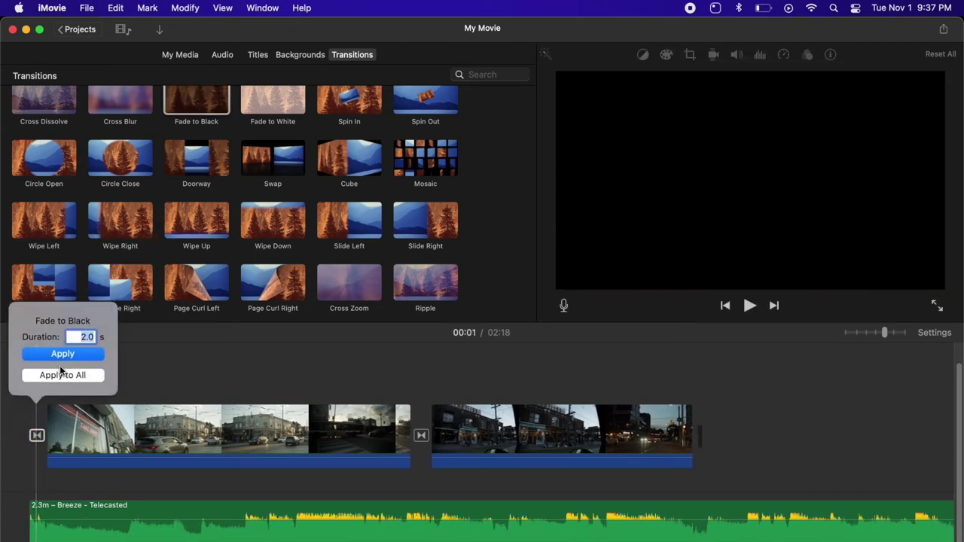
text(3)
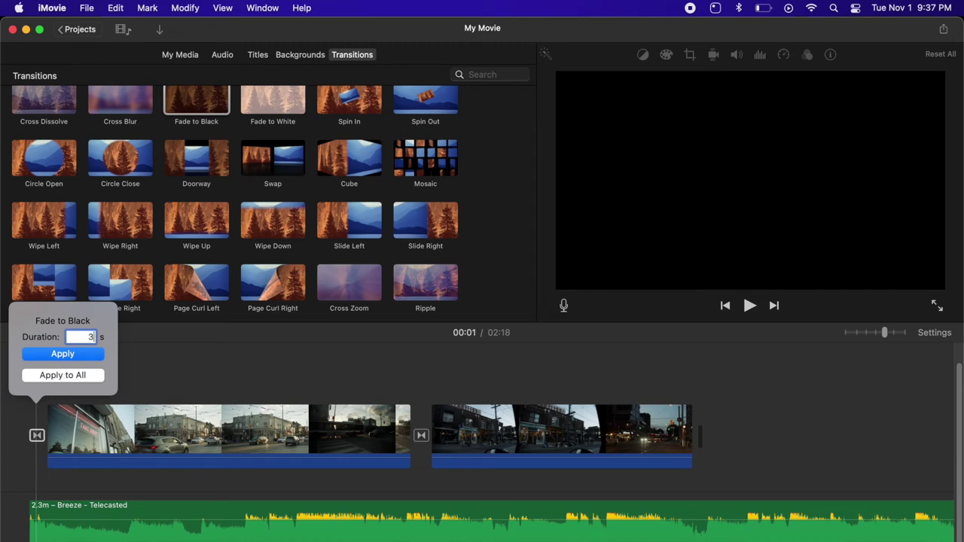
click(64, 354)
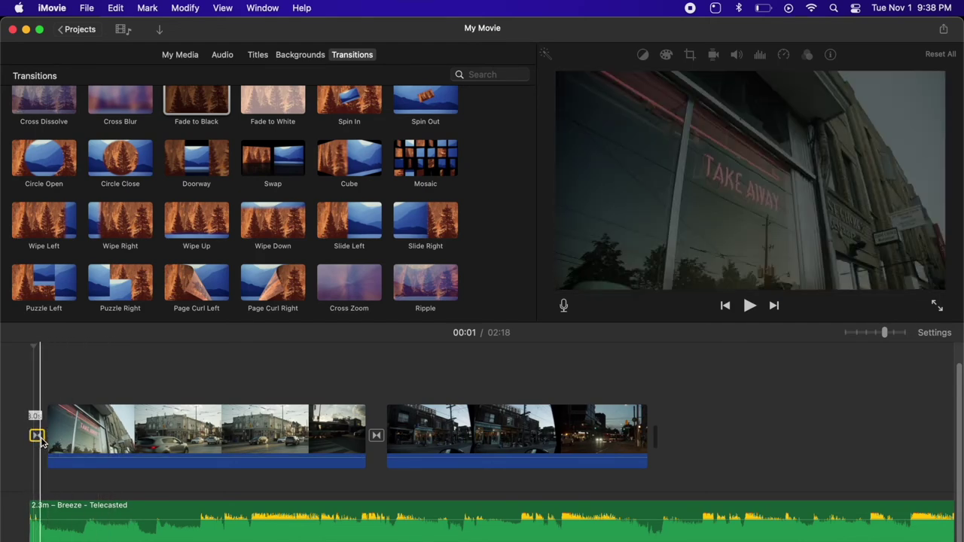
key(Delete)
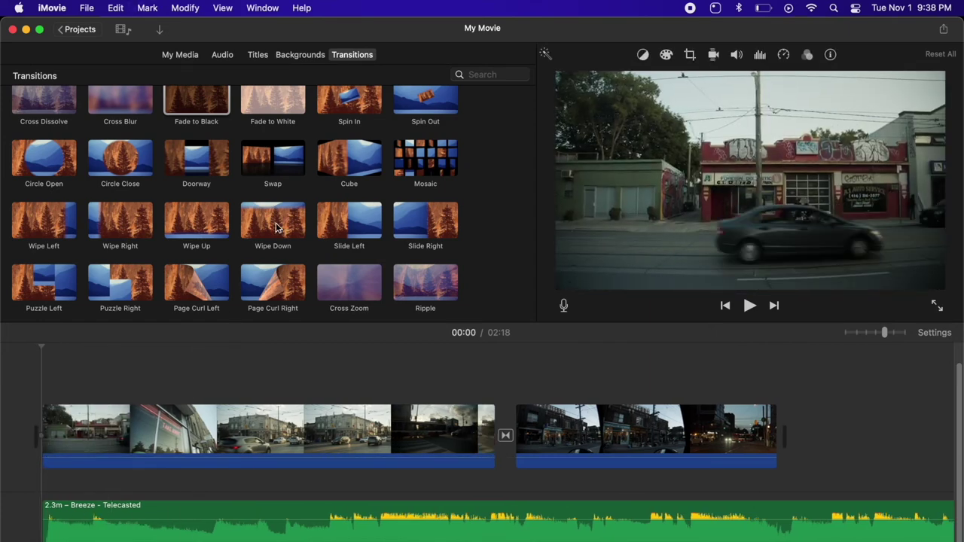
- Show the Backgrounds collection and scroll through its background clips
click(299, 55)
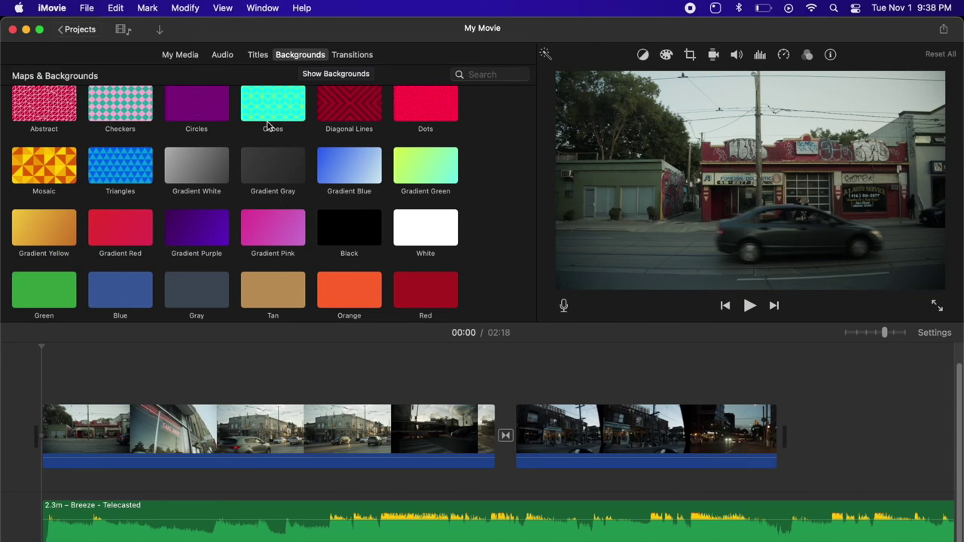
scroll(274, 154, up, 10)
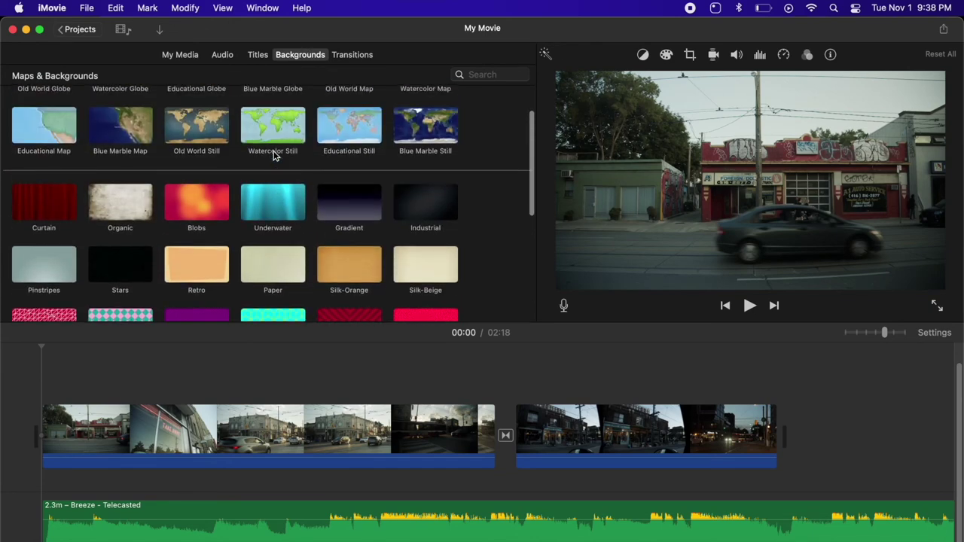
scroll(273, 154, down, 8)
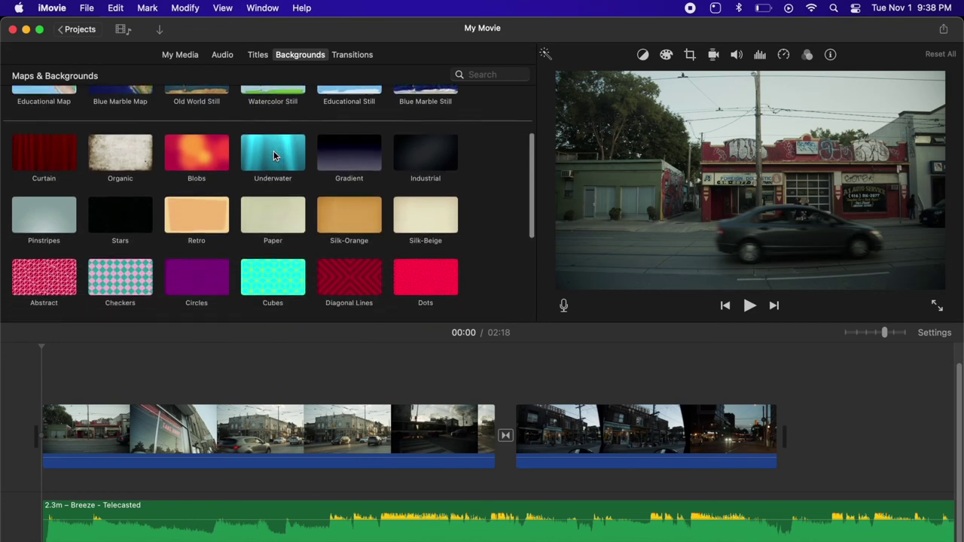
scroll(274, 154, down, 3)
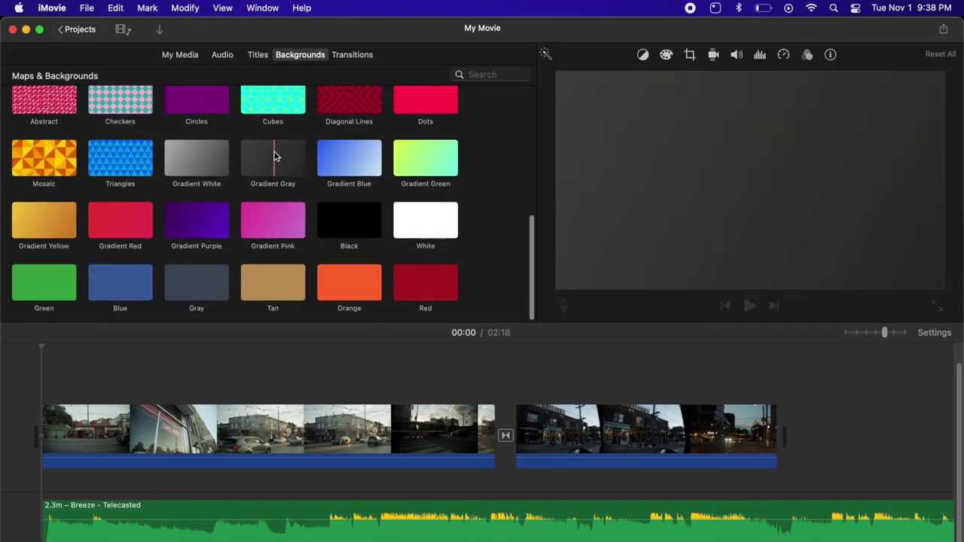
- Put a Black background clip at the movie start, trim it to 3.0s, and add Fade to Black after it
drag(348, 222, 20, 433)
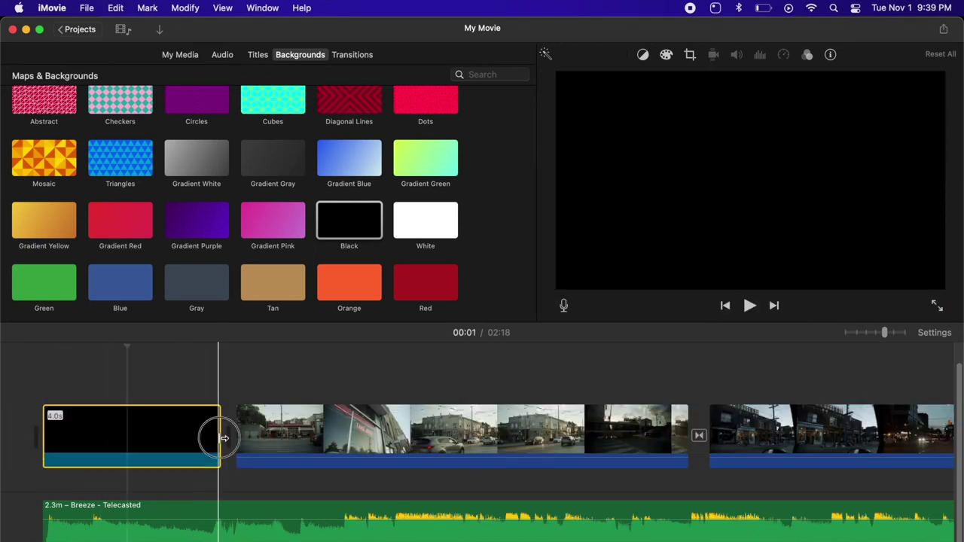
drag(218, 437, 158, 437)
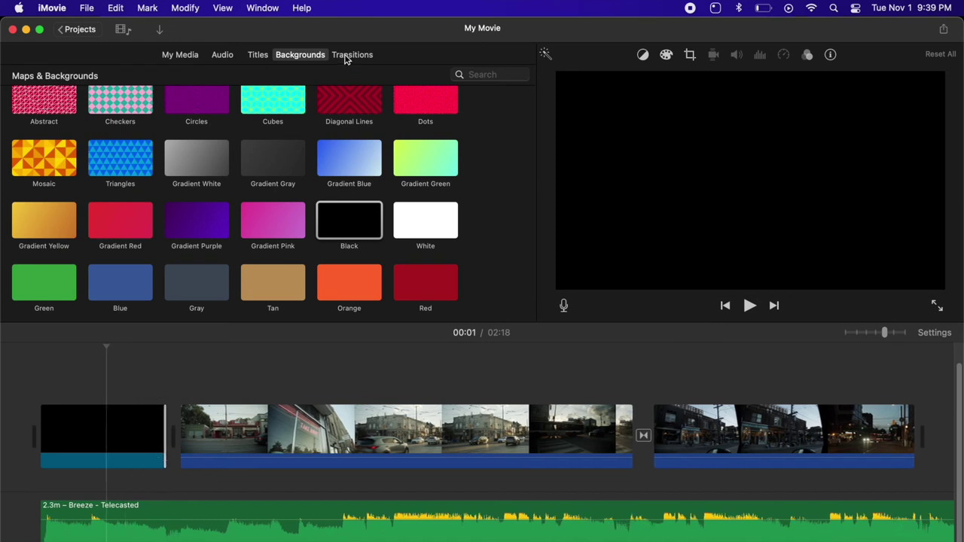
click(344, 56)
drag(189, 111, 150, 406)
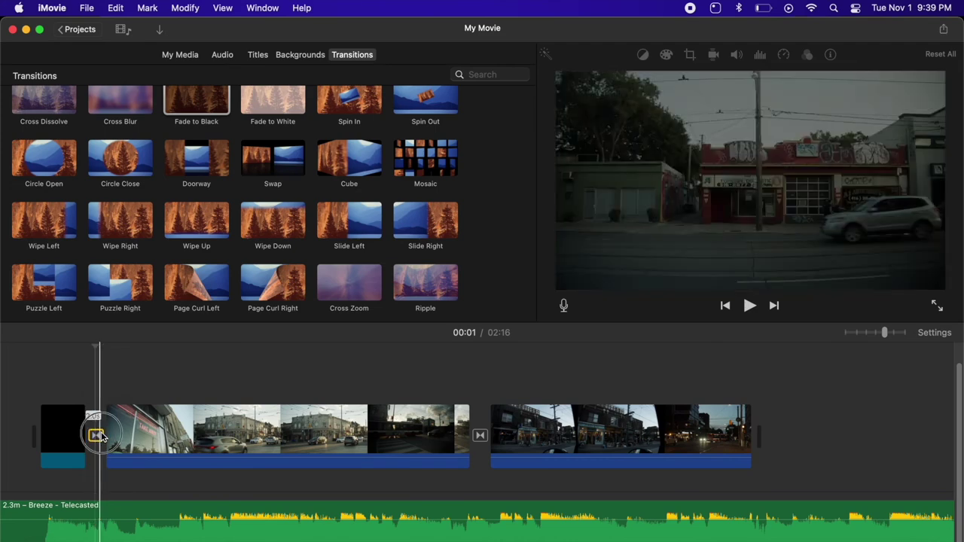
- Set the intro Fade to Black duration to 1 second and play back the opening
double_click(96, 435)
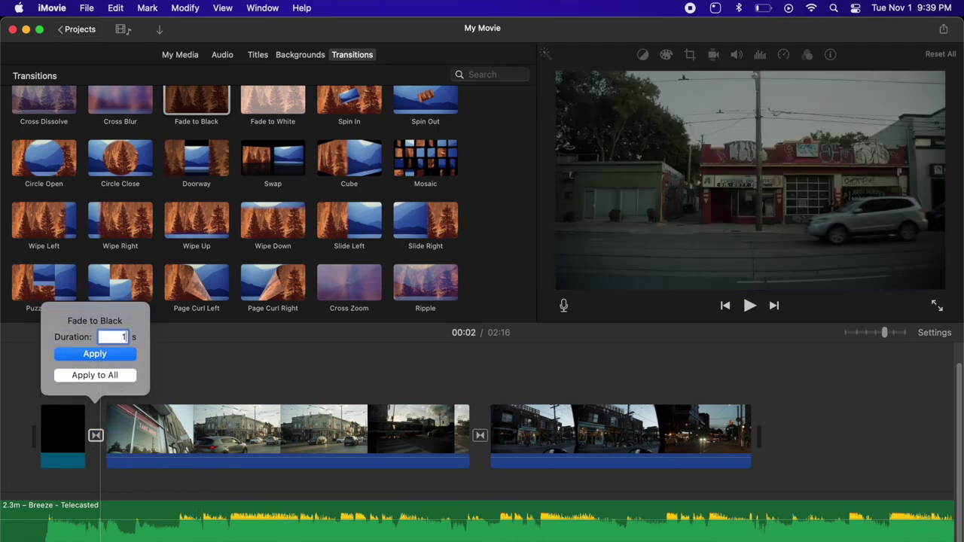
text(1)
click(95, 354)
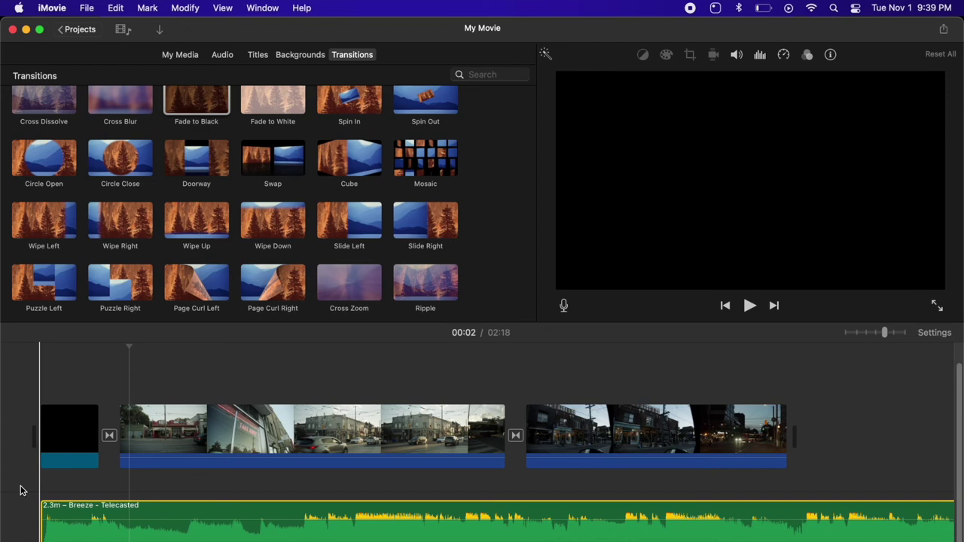
key(space)
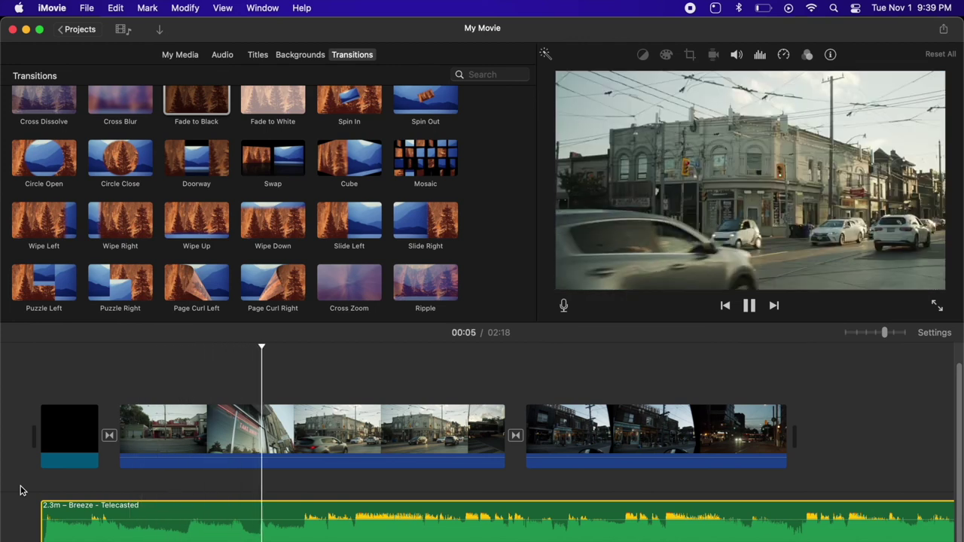
key(space)
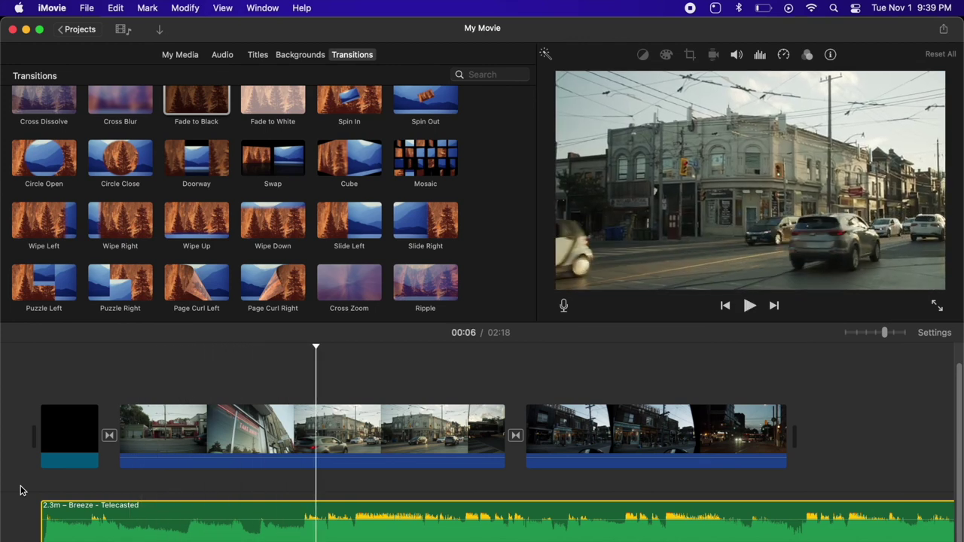